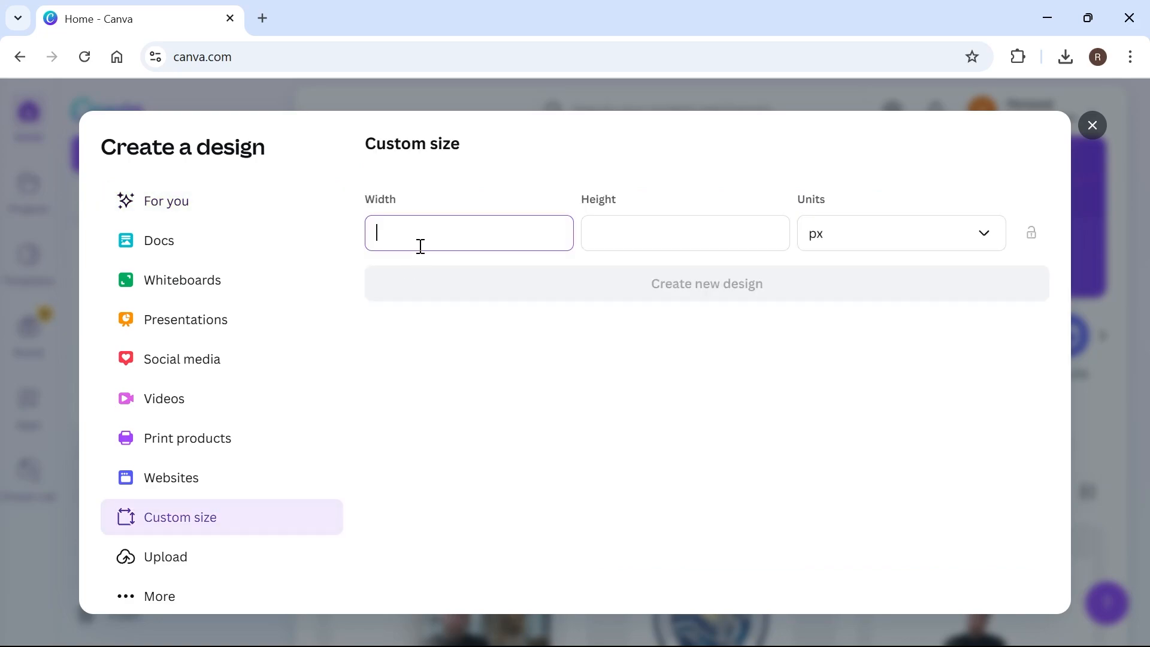
Create a new custom-size design 1280 px wide and 720 px high.
type("1280")
key("Tab")
type("720")
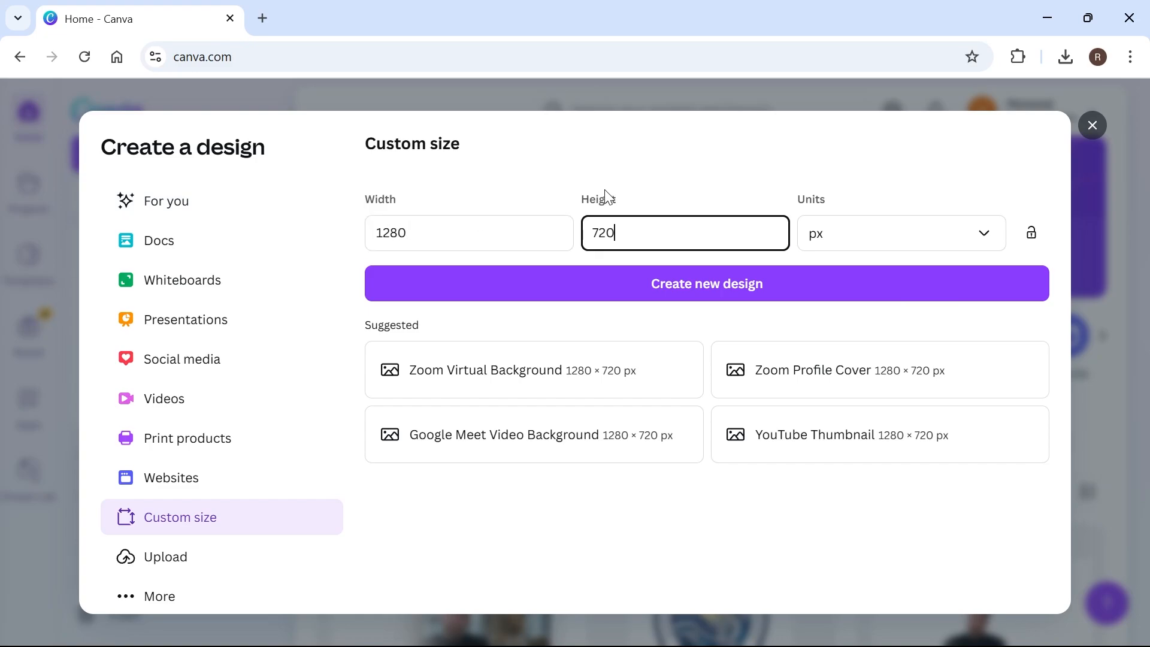
left_click(637, 287)
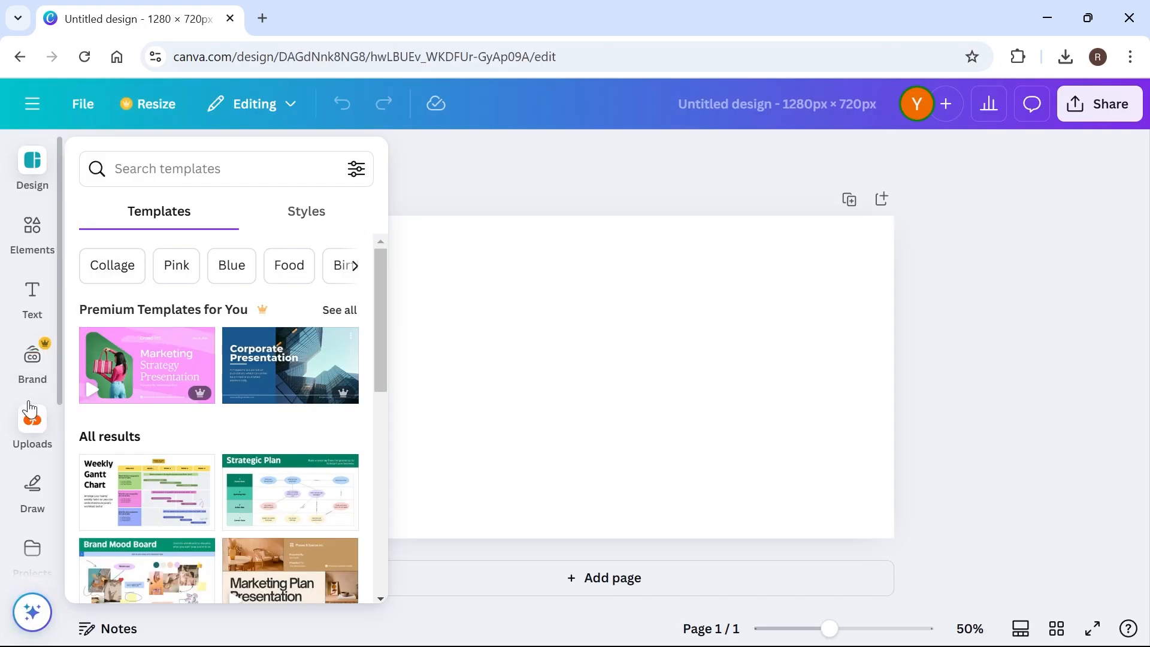
Upload the Unsplash beach photo (JPG) from the Downloads folder to the design's media uploads.
left_click(33, 419)
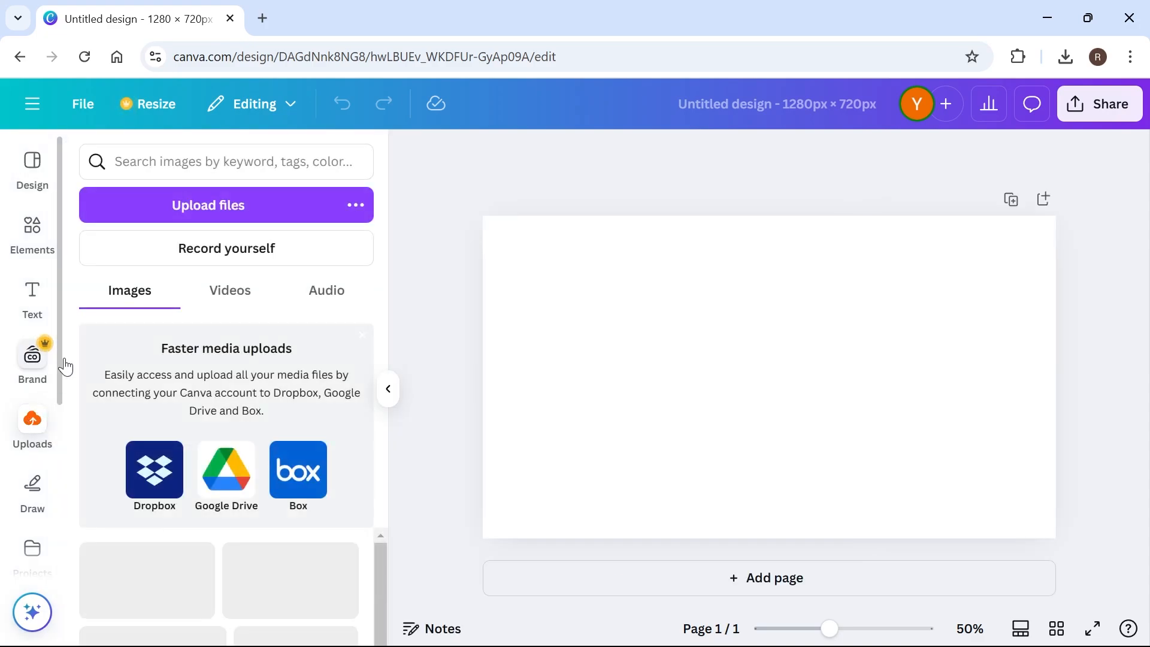
left_click(290, 200)
left_click(426, 291)
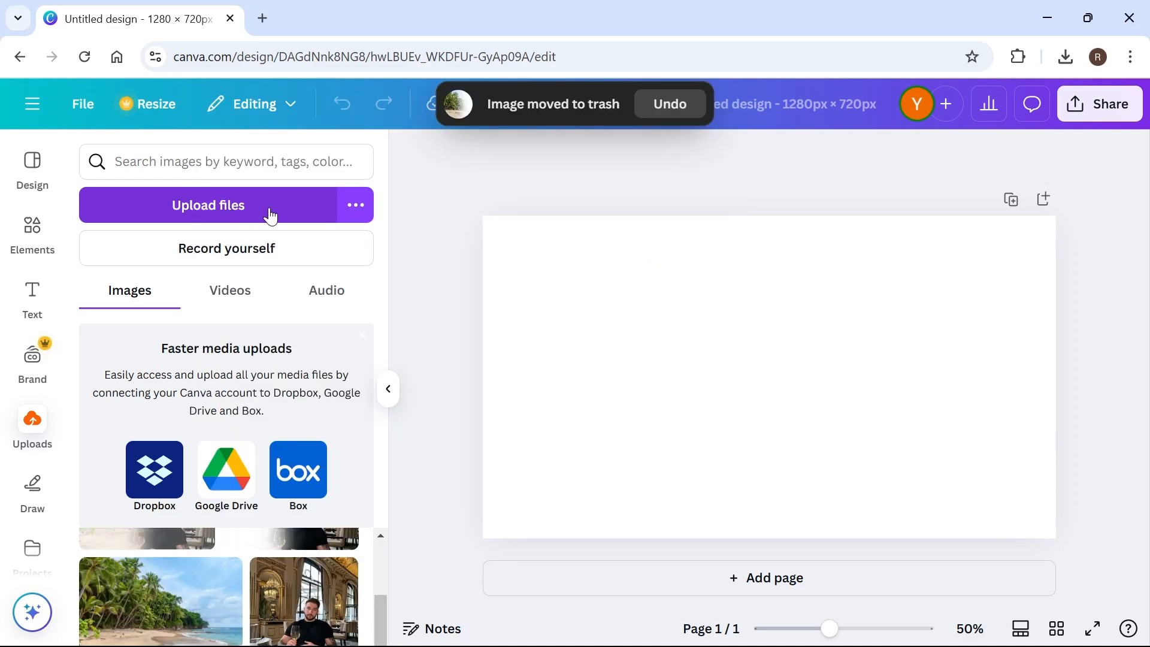
left_click(211, 208)
left_click(464, 370)
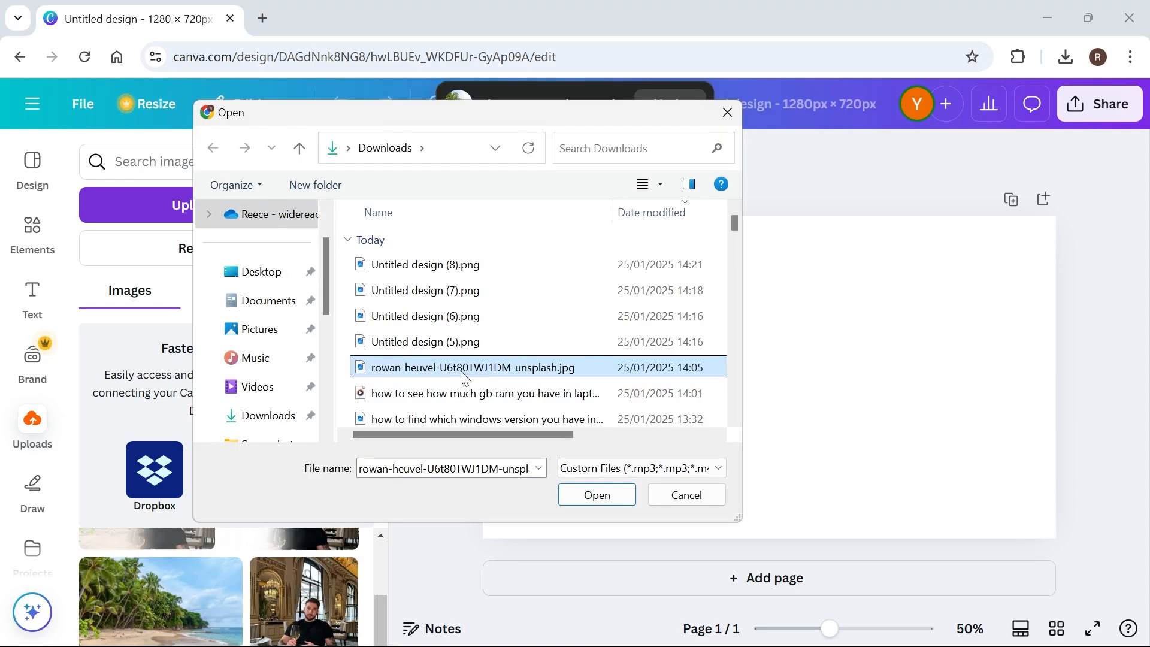
double_click(430, 369)
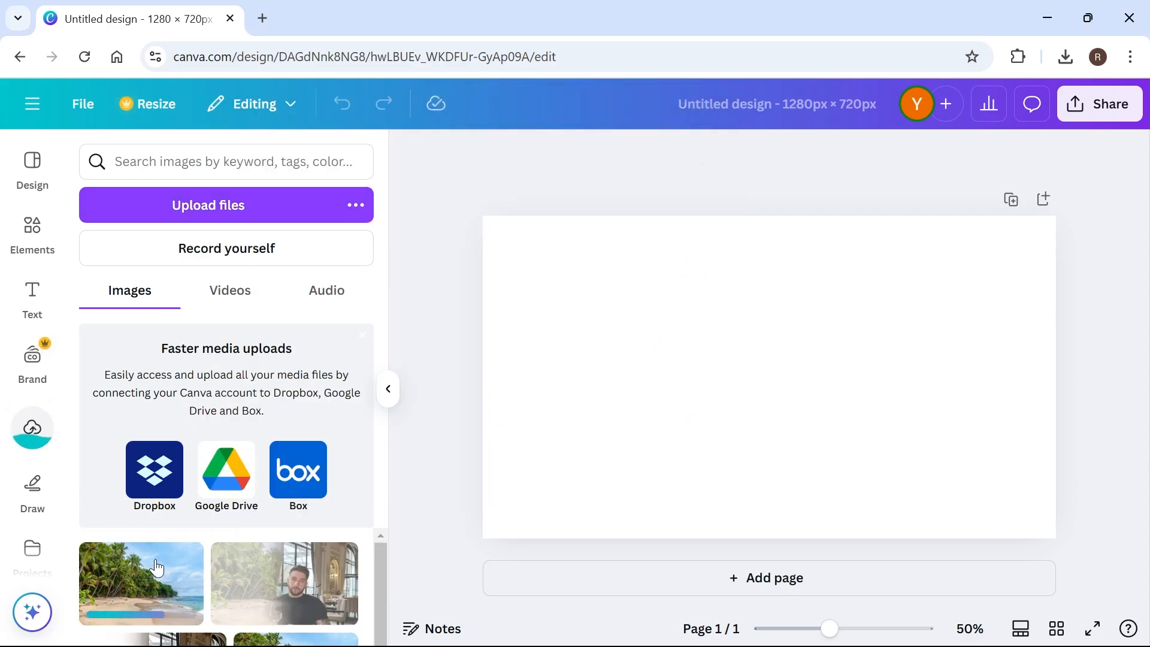
Place the uploaded restaurant portrait on the page so that it fills the whole canvas.
scroll(187, 626, "down", 3)
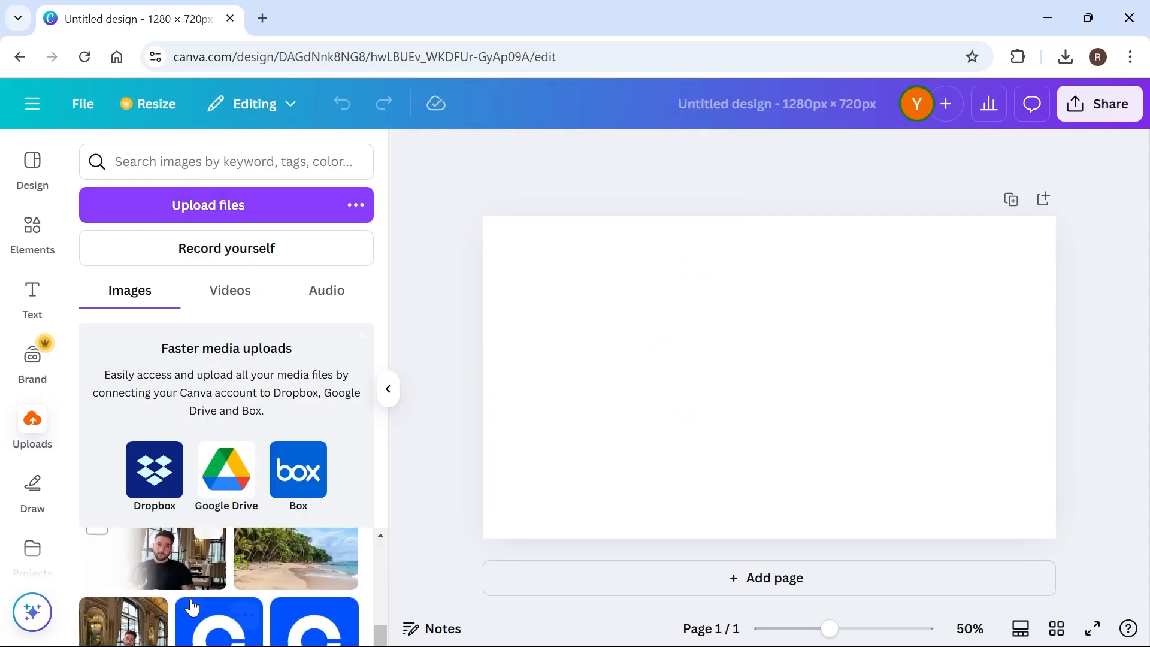
left_click_drag(127, 636, 497, 327)
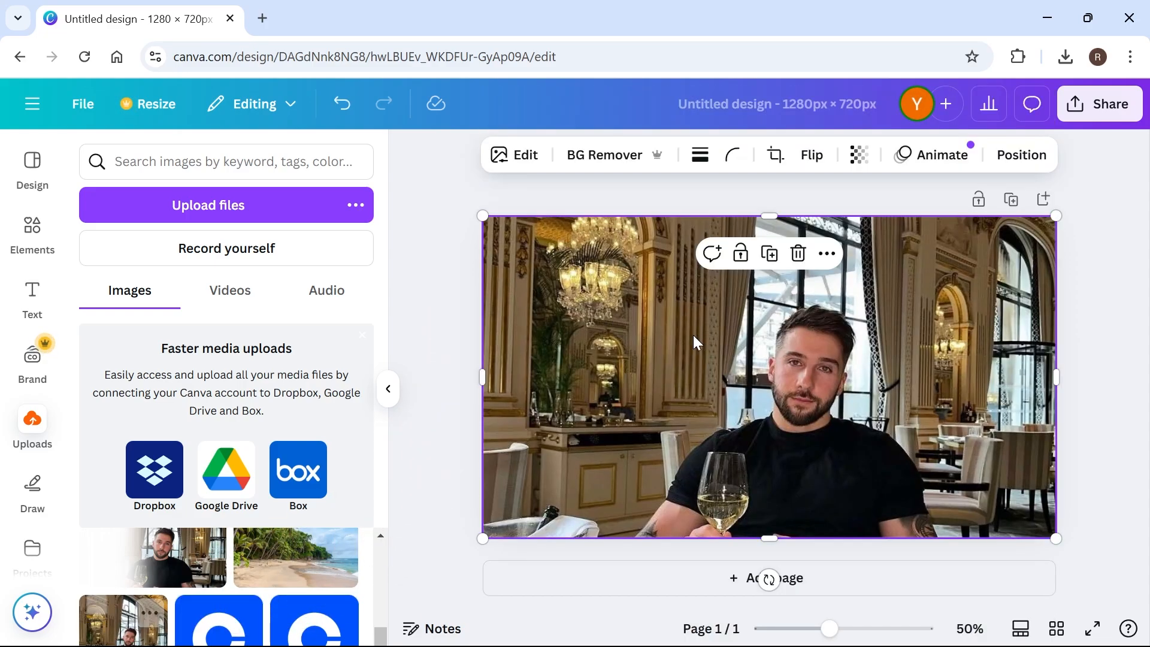
mouse_move(620, 383)
left_mouse_down()
mouse_move(599, 381)
mouse_move(616, 399)
mouse_move(624, 383)
left_mouse_up()
left_click(436, 335)
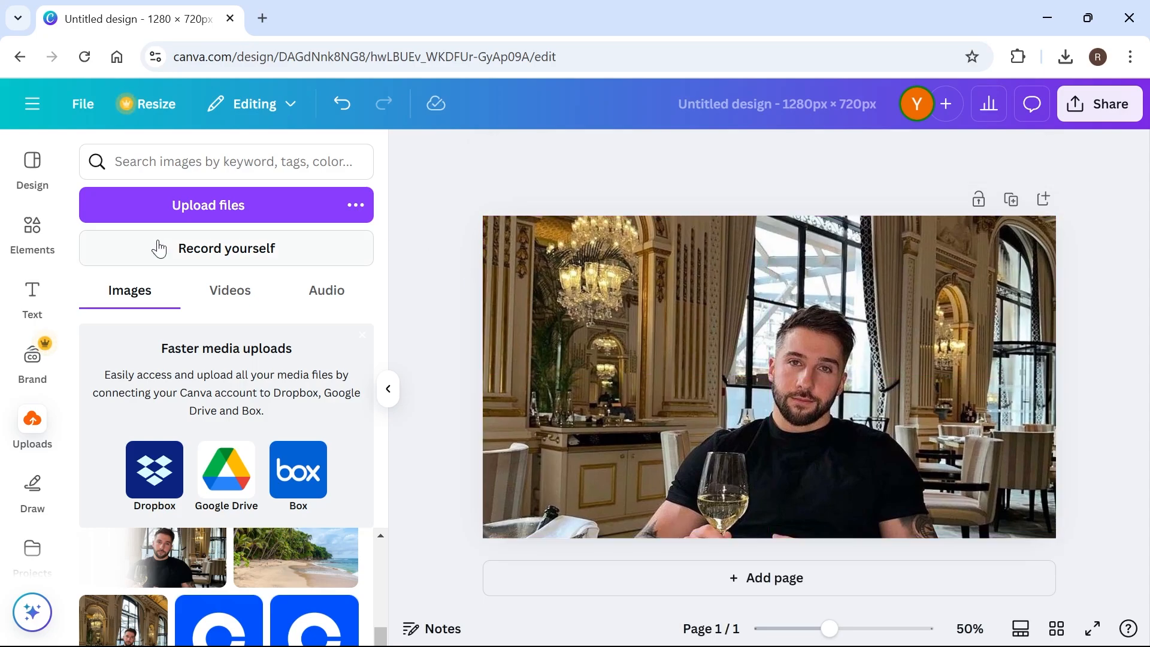
Search the elements for "gradient transparent" and limit the results to graphics.
left_click(33, 228)
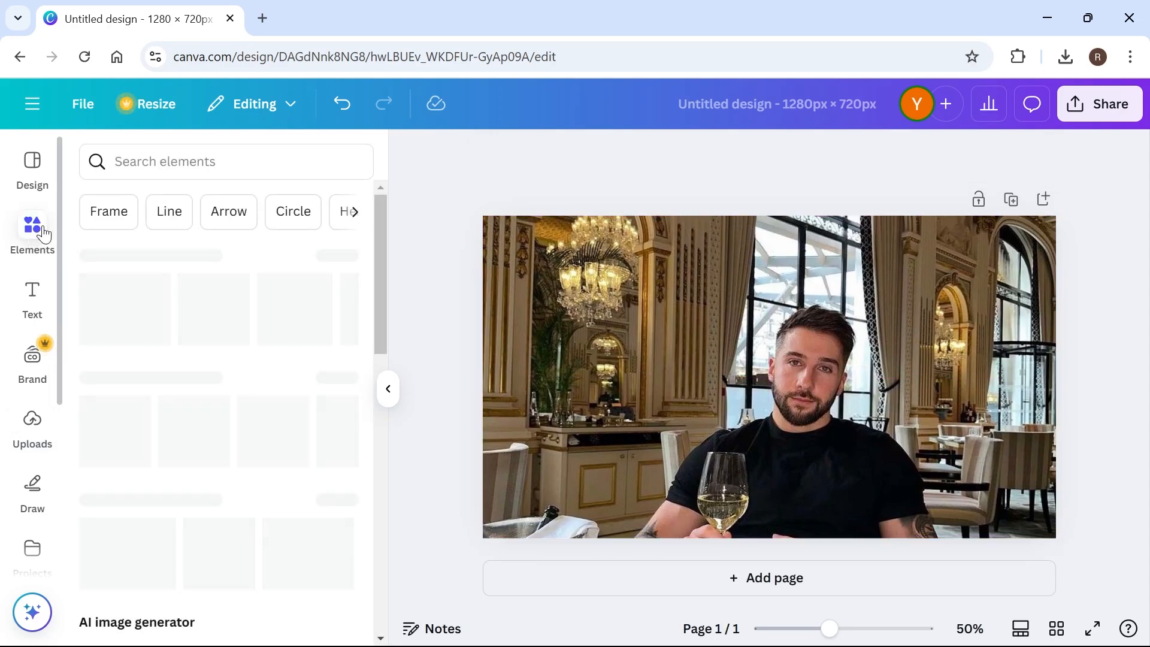
left_click(200, 168)
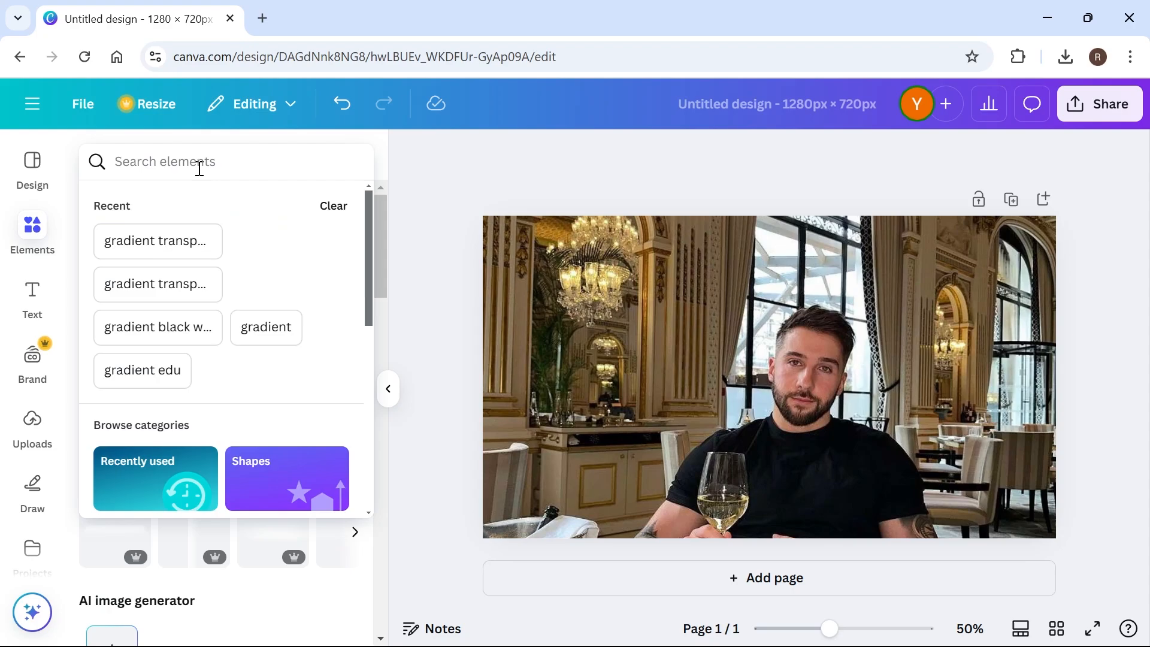
type("gradient transparent")
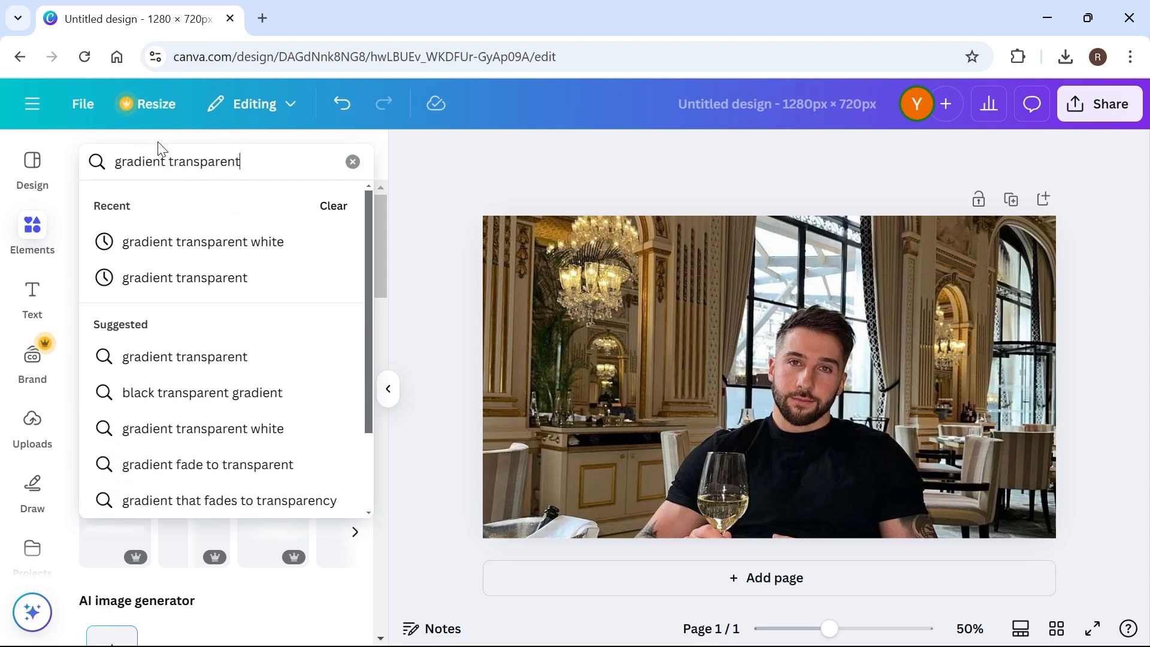
key("Return")
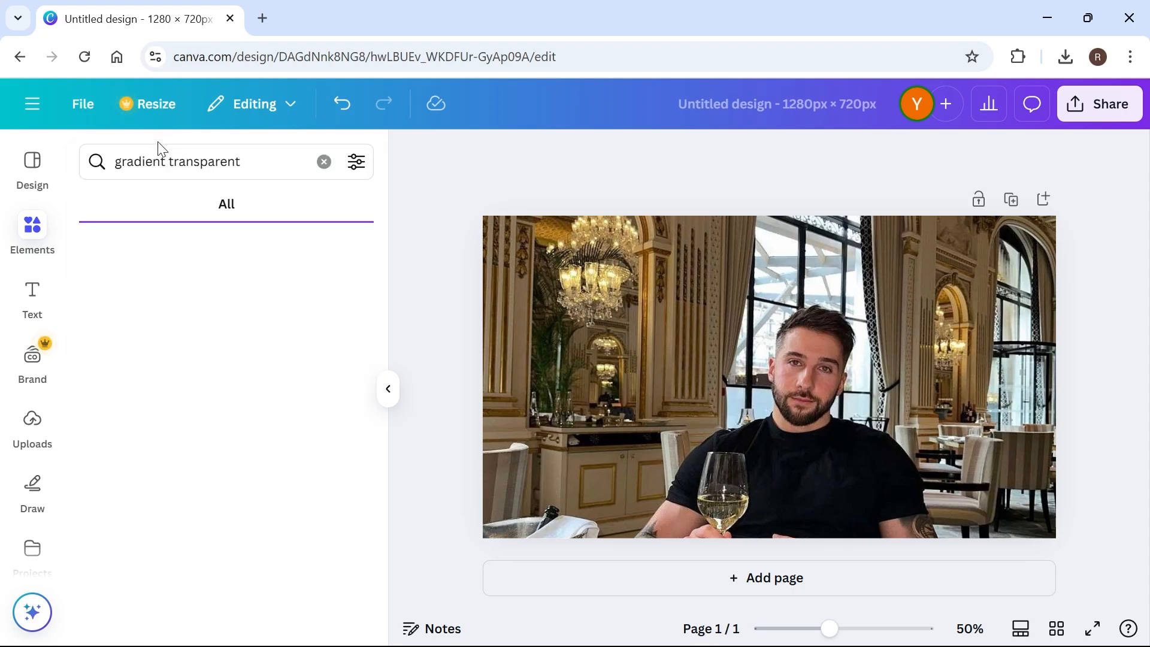
left_click(144, 206)
Find a white-to-transparent gradient graphic fading sideways and add it over the portrait photo.
scroll(305, 434, "down", 2)
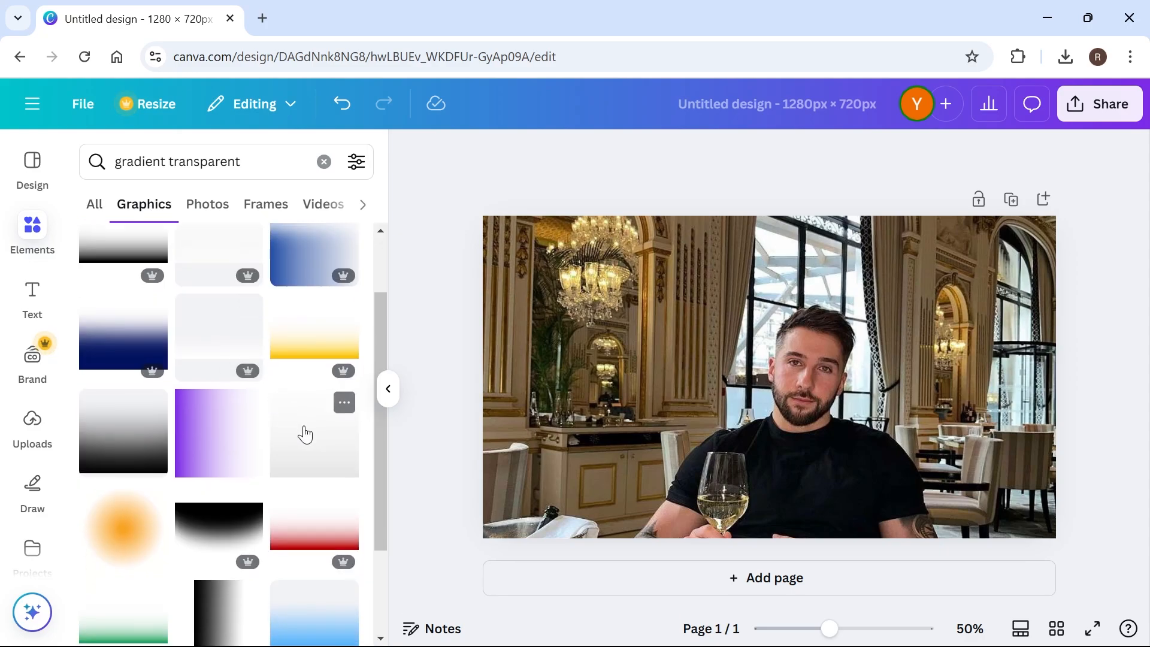
scroll(205, 407, "down", 5)
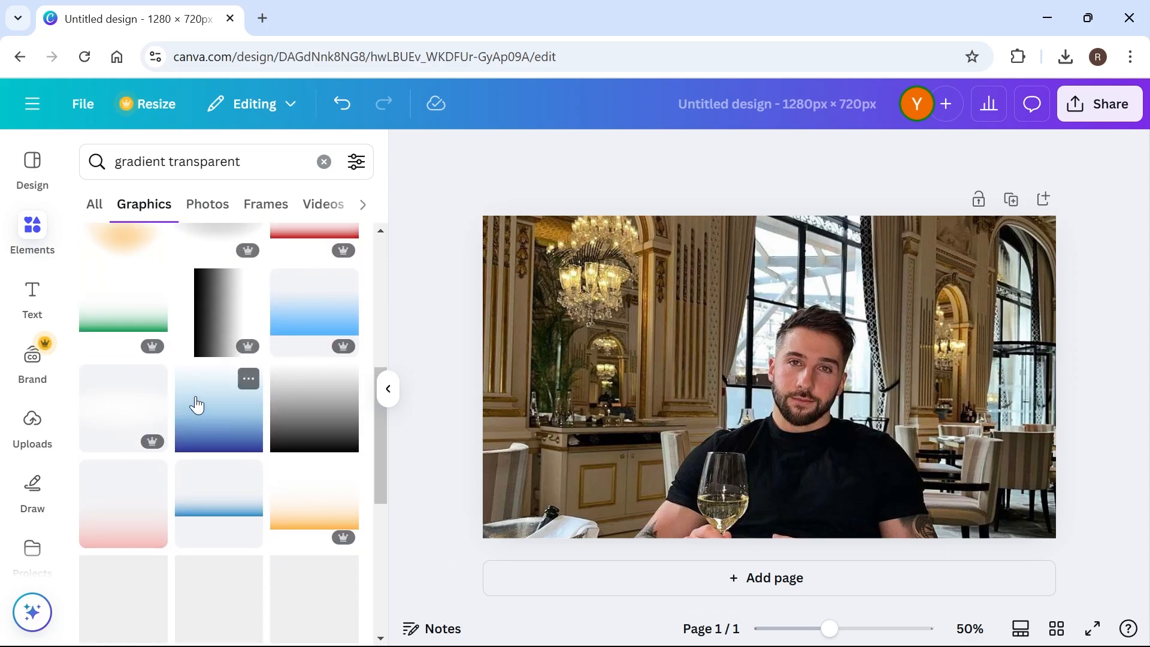
scroll(196, 404, "down", 2)
scroll(219, 380, "down", 5)
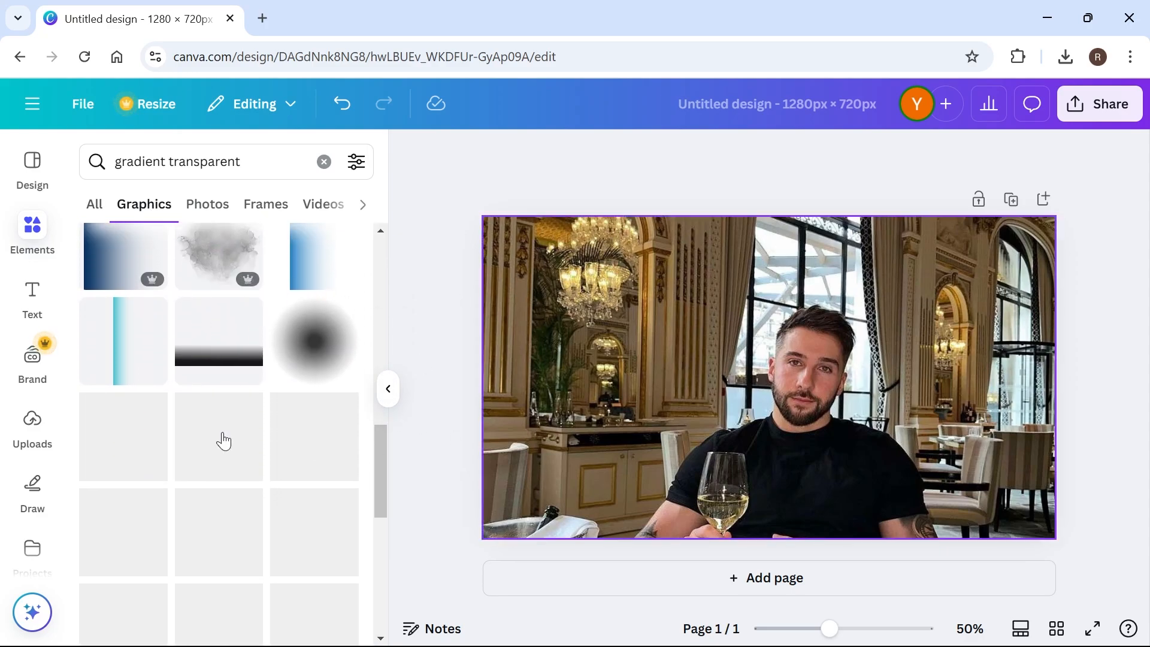
scroll(265, 353, "down", 3)
scroll(233, 378, "down", 8)
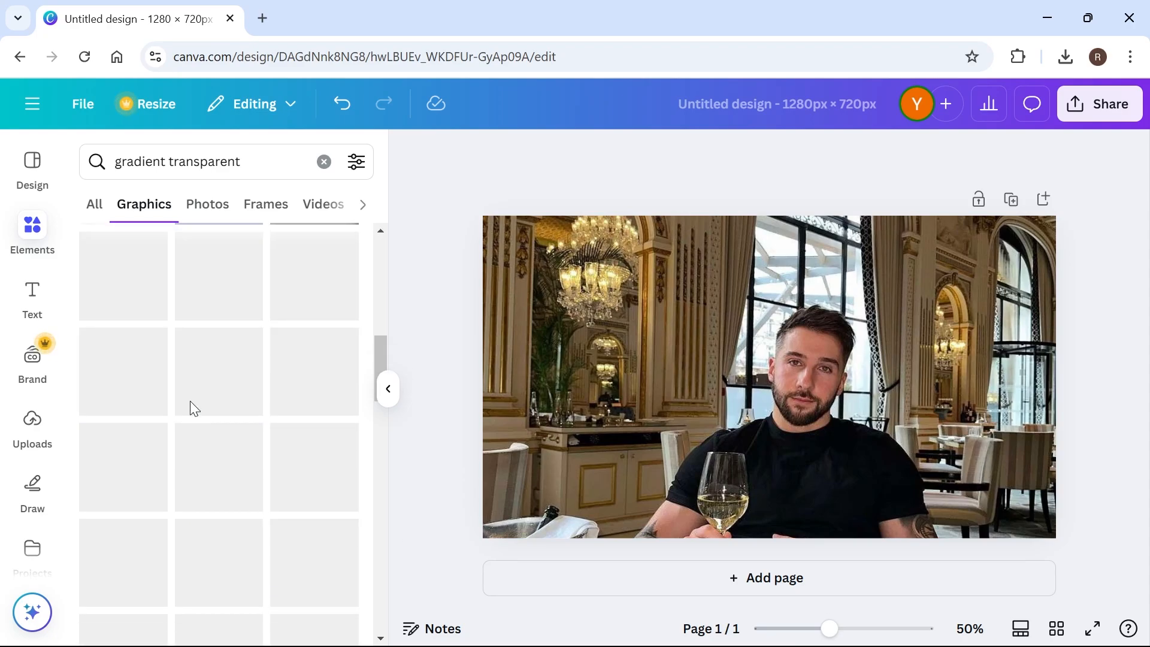
scroll(155, 407, "down", 8)
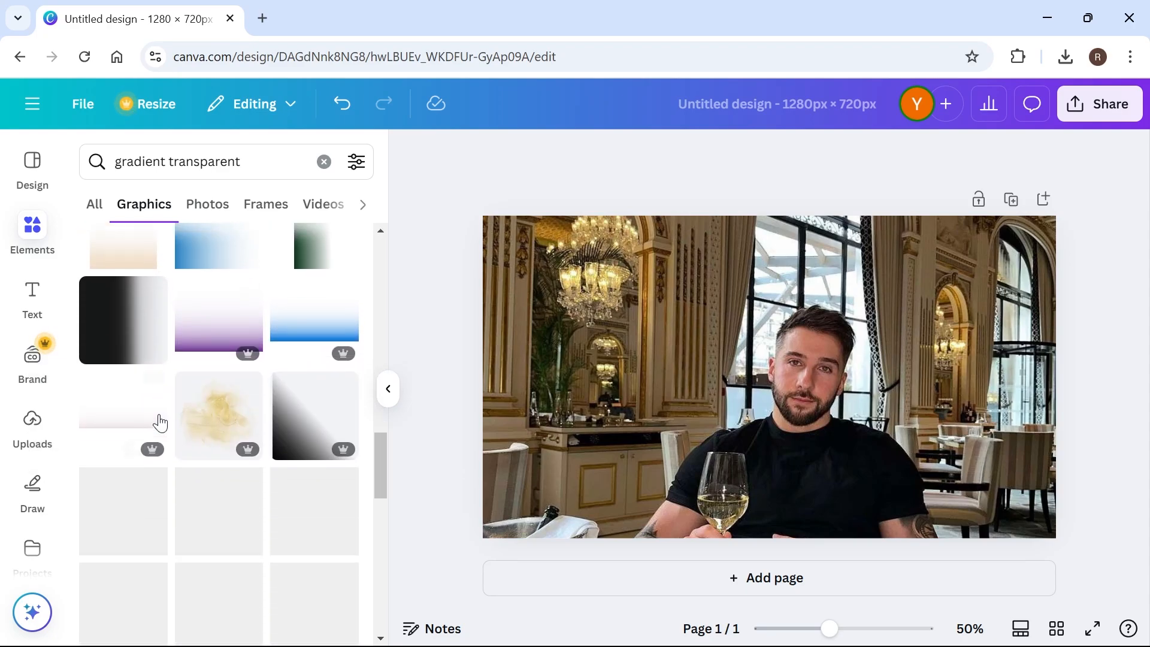
scroll(149, 425, "down", 3)
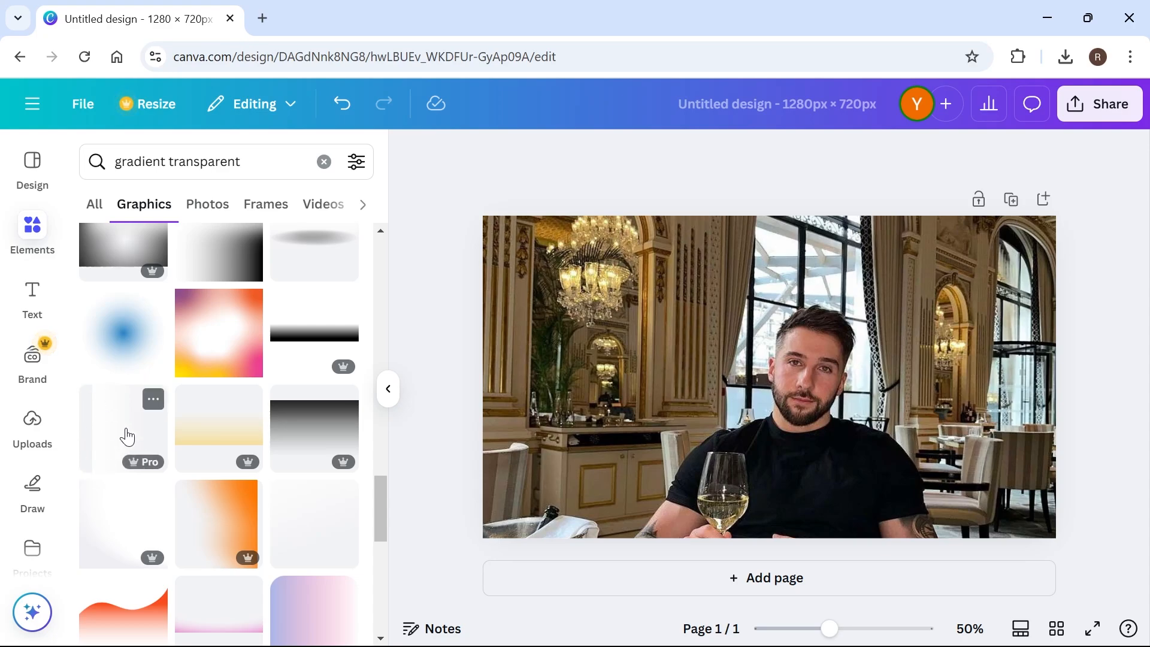
left_click_drag(124, 436, 668, 348)
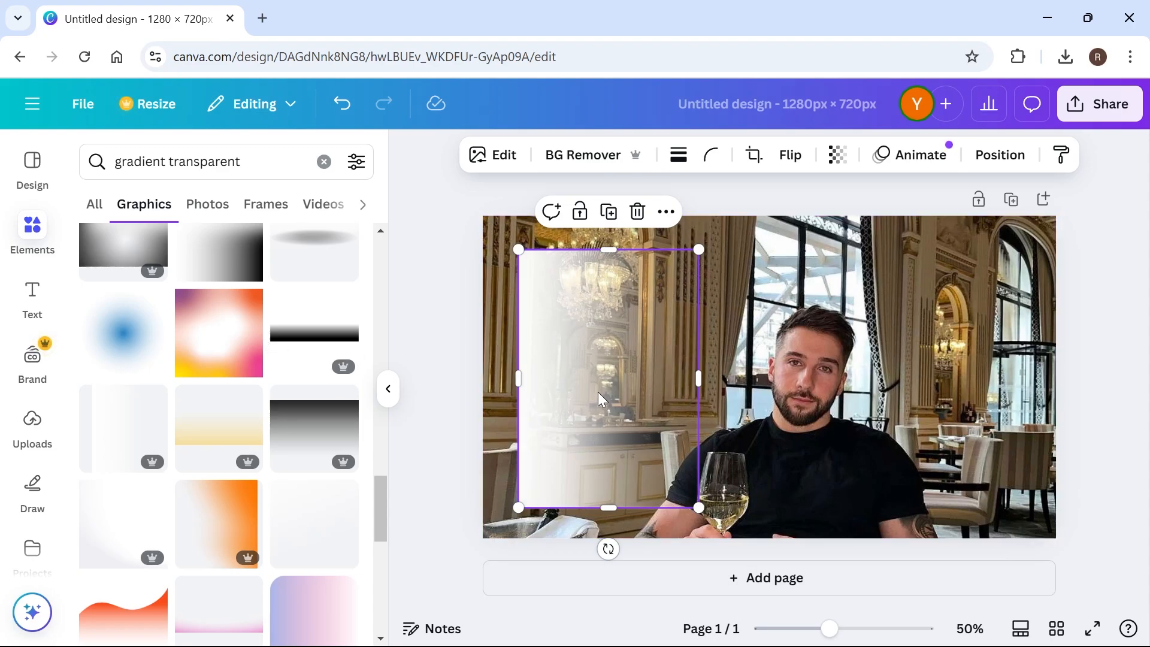
Try the gradient graphic mirrored with Flip horizontal and flip it back to its original direction.
left_click_drag(598, 393, 626, 302)
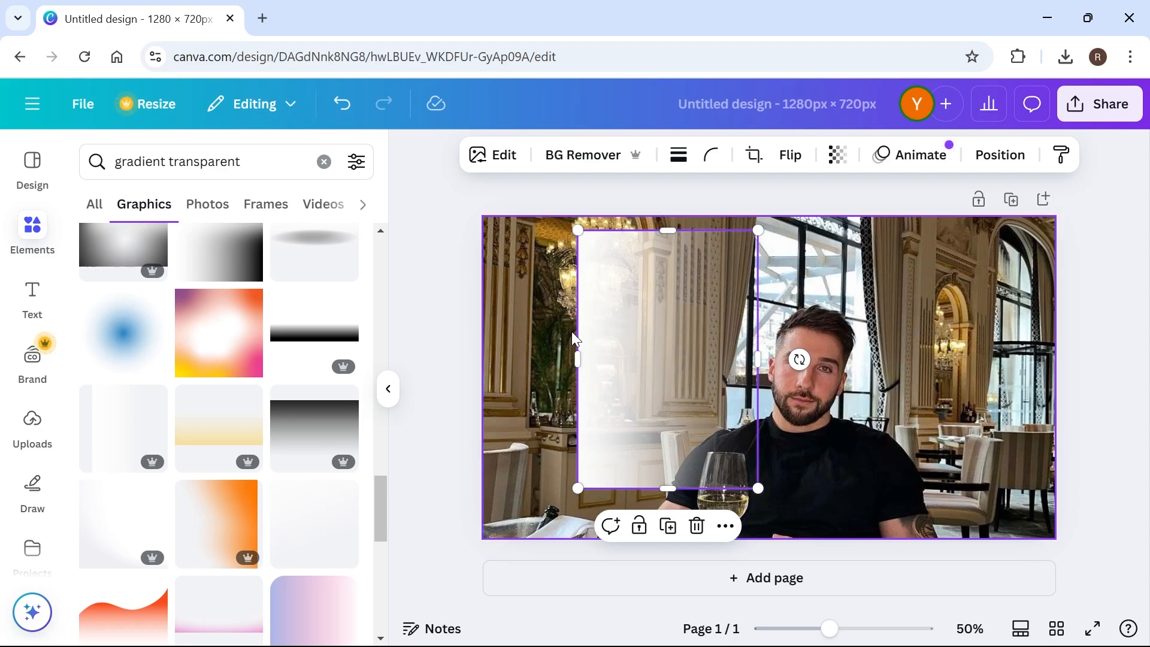
left_click_drag(628, 372, 625, 390)
left_click(791, 154)
left_click(804, 202)
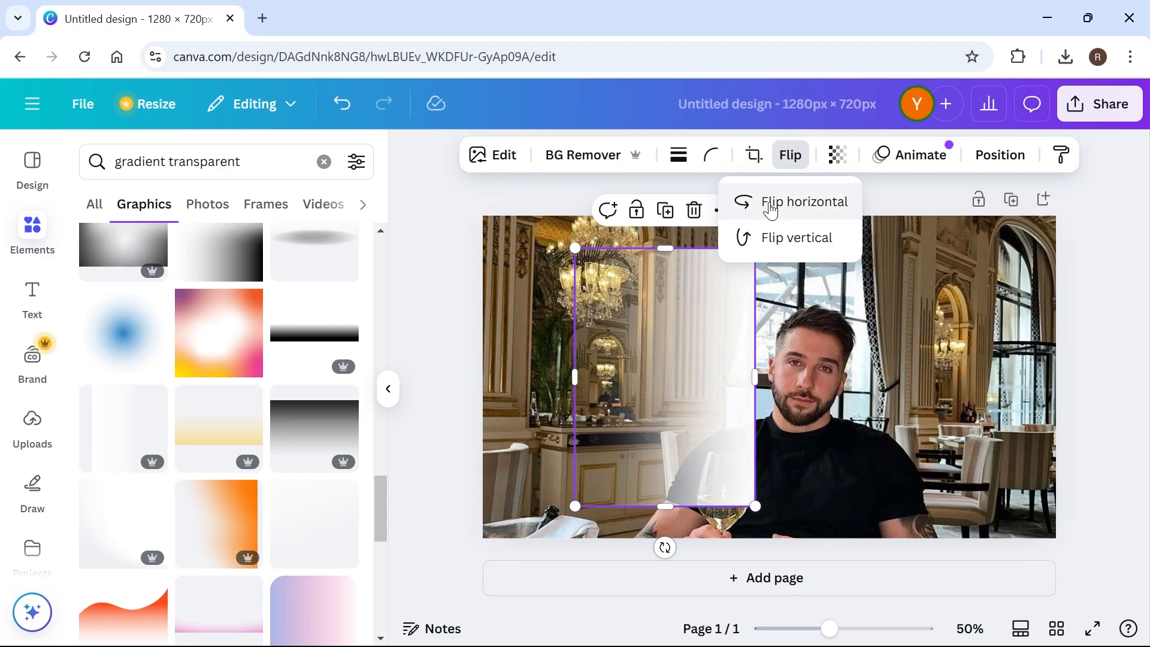
left_click(743, 201)
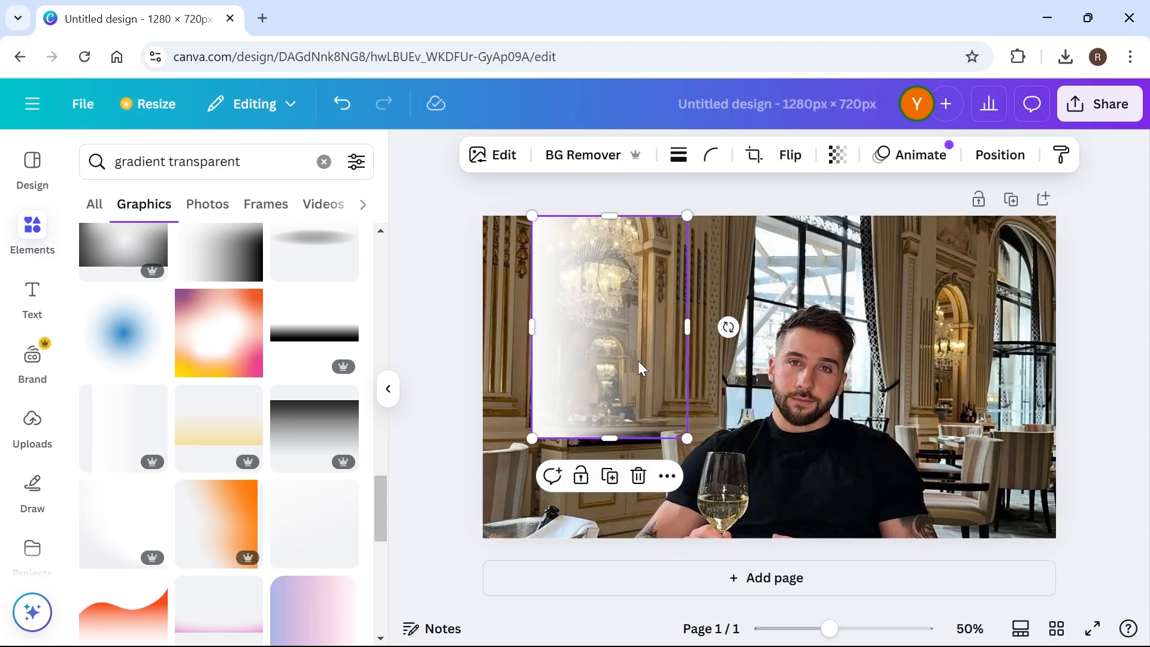
Enlarge the gradient to the full page height and layer duplicates of it over the photo's left side.
left_click_drag(688, 436, 823, 506)
left_click_drag(620, 399, 605, 360)
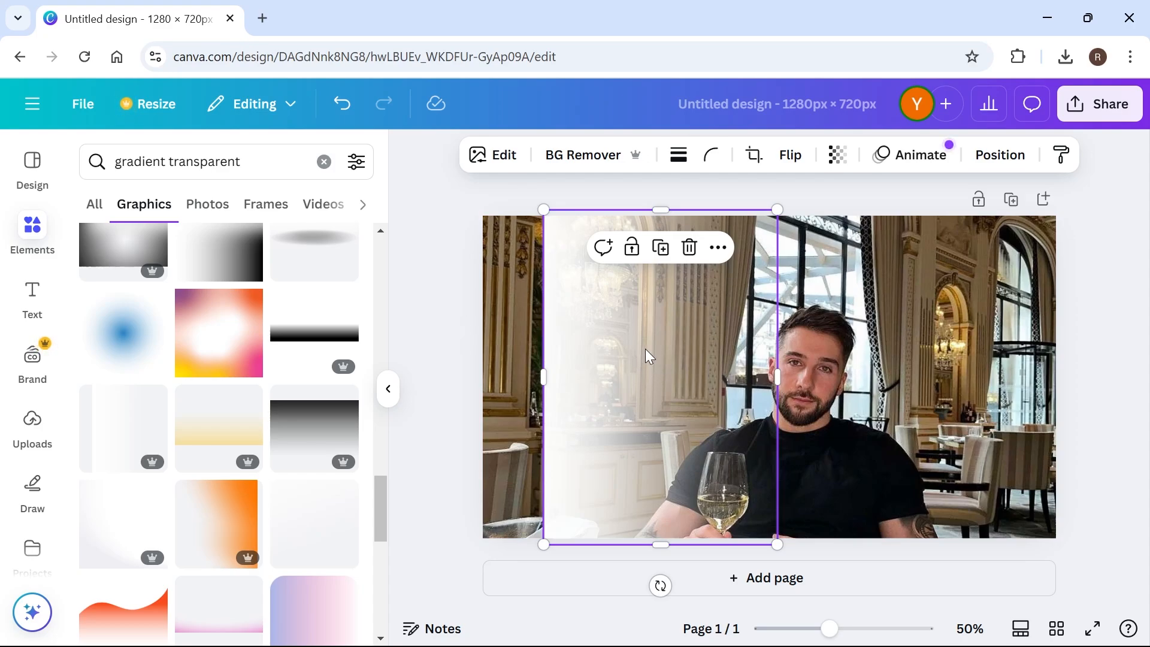
left_click_drag(642, 349, 562, 406)
left_click(551, 196)
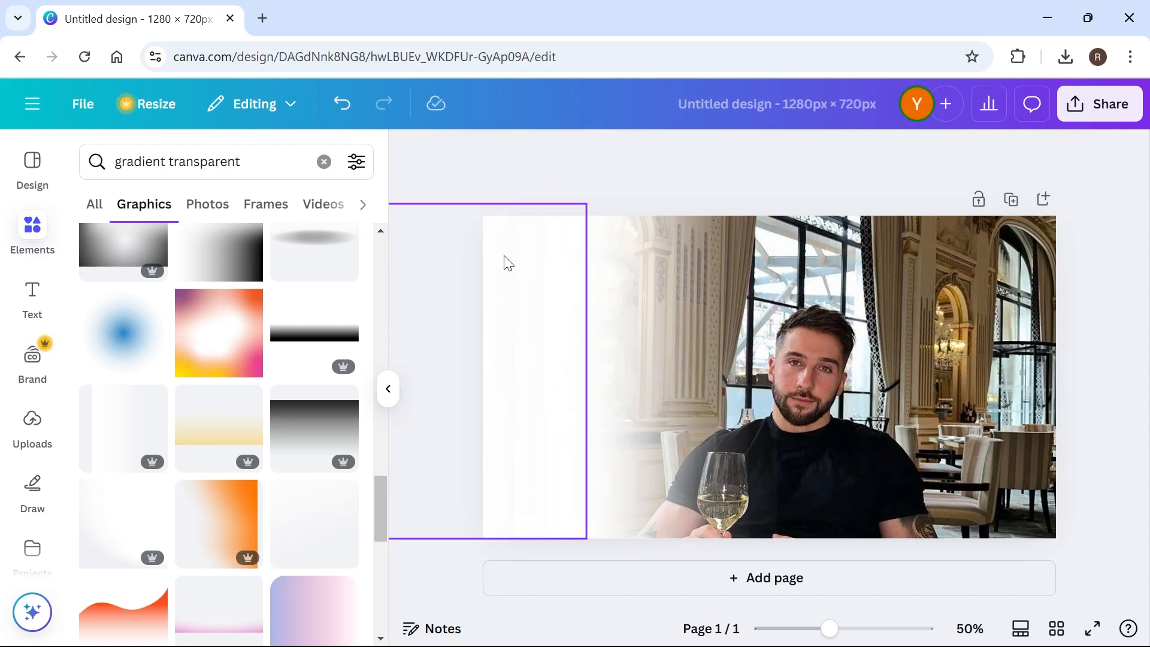
left_click_drag(580, 355, 776, 354)
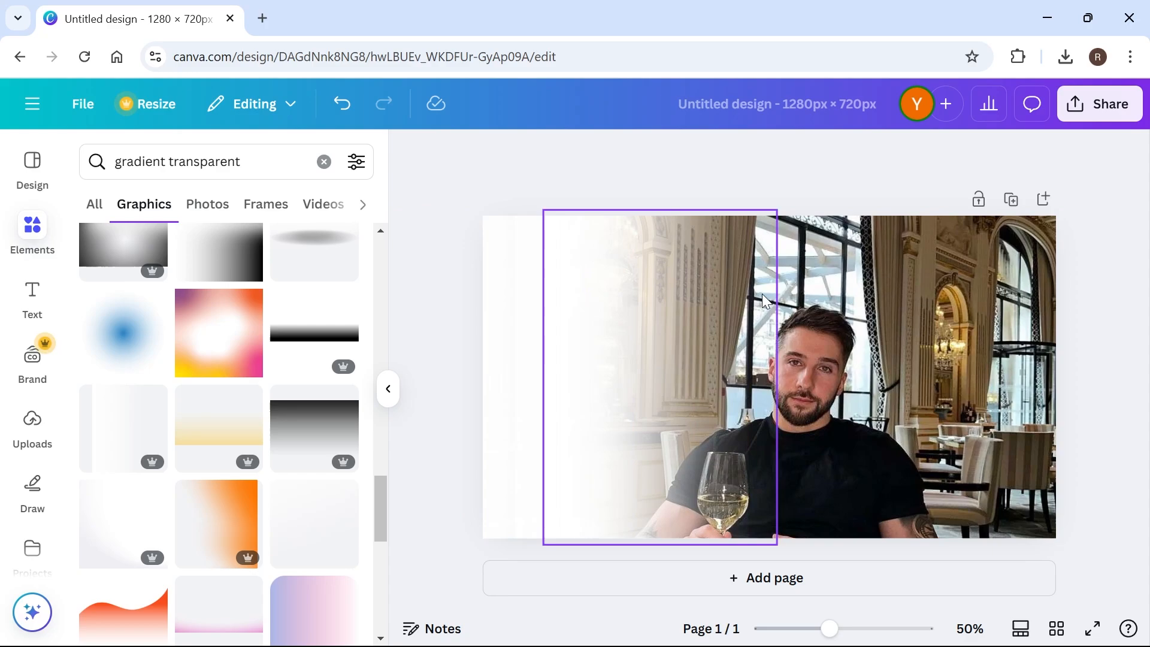
Select all the overlapping gradient graphics, group them and copy the group.
left_click_drag(800, 346, 431, 331)
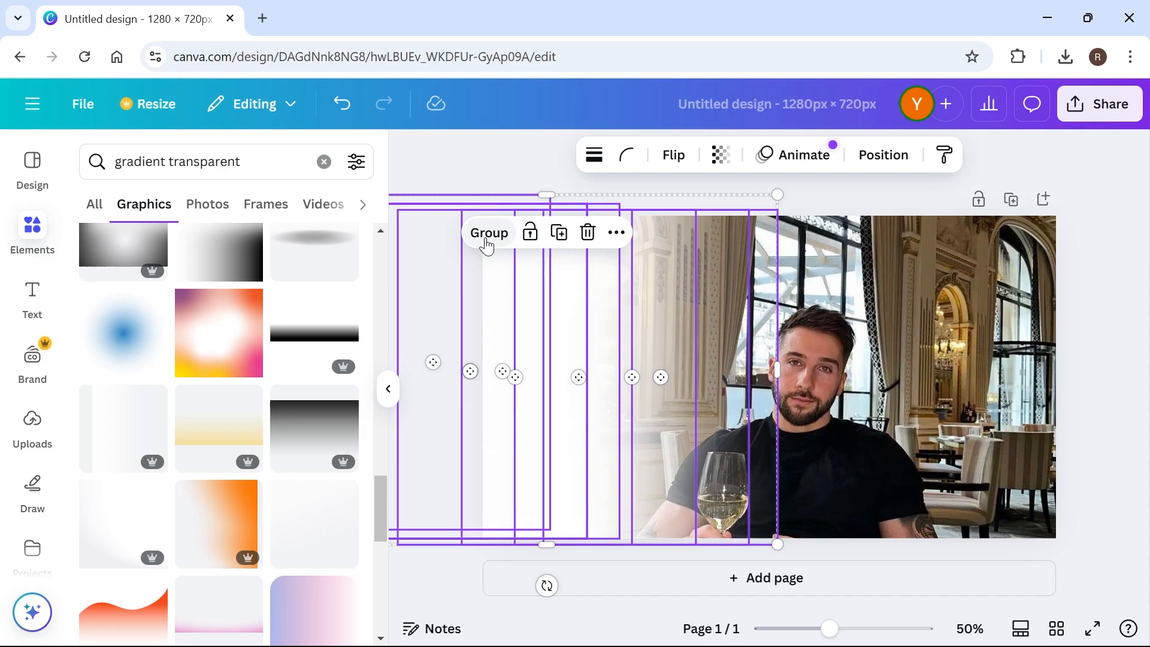
left_click(487, 240)
right_click(580, 323)
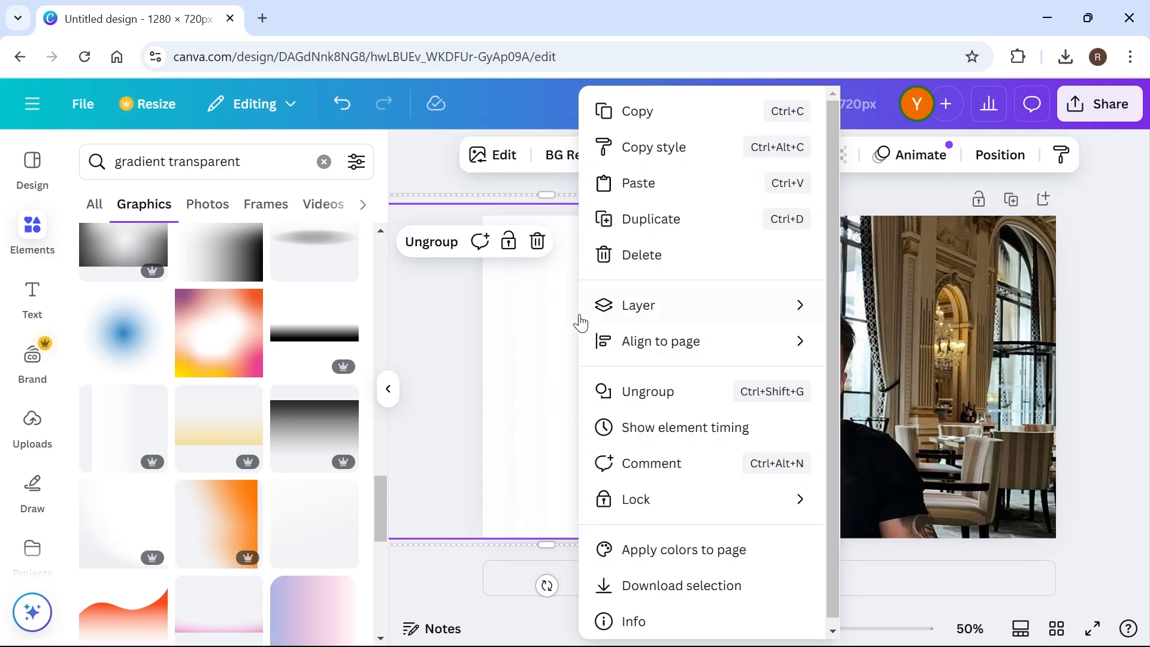
left_click(667, 112)
key("Escape")
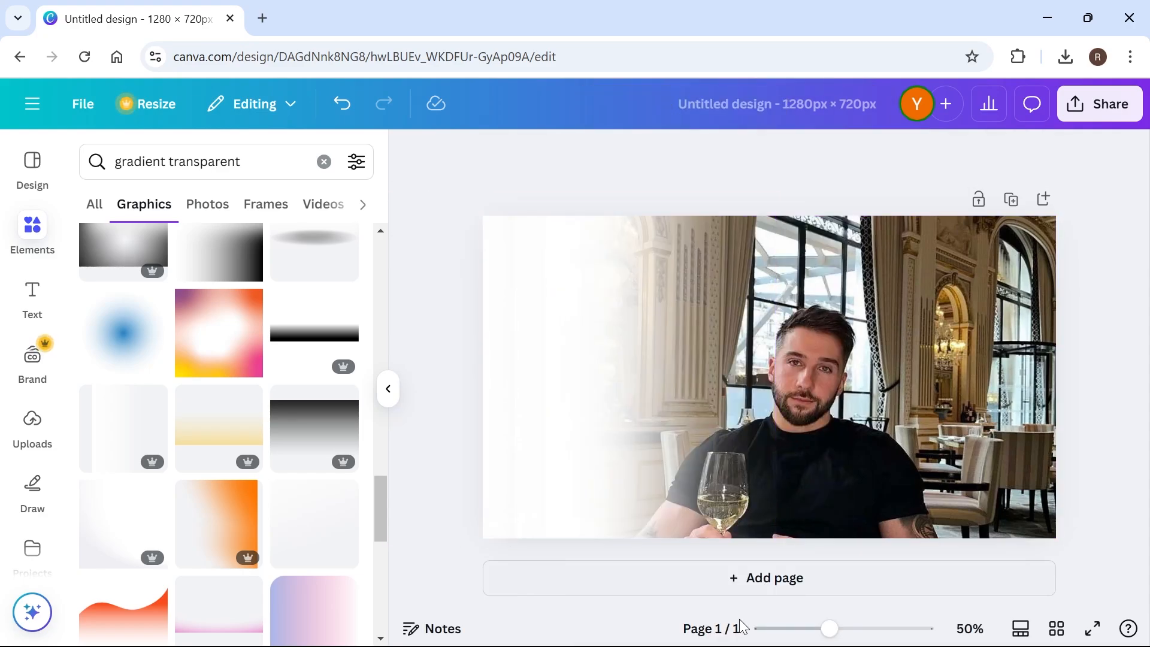
Add a second page and fill it with the uploaded beach photo.
left_click(731, 579)
left_click(32, 423)
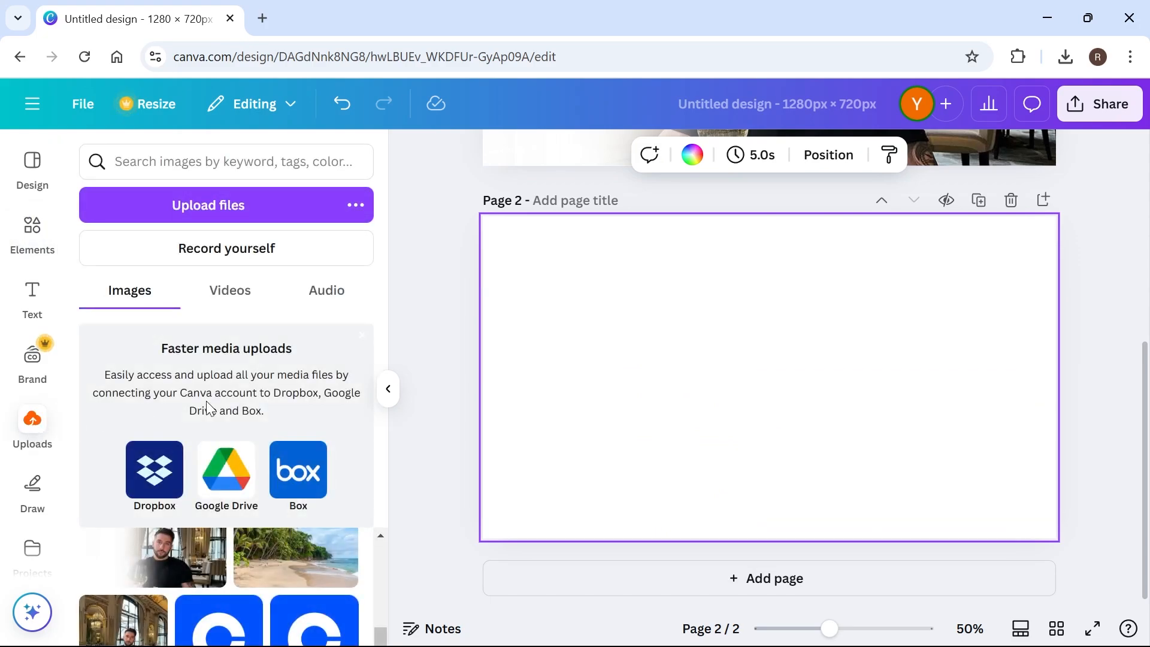
left_click_drag(293, 563, 505, 365)
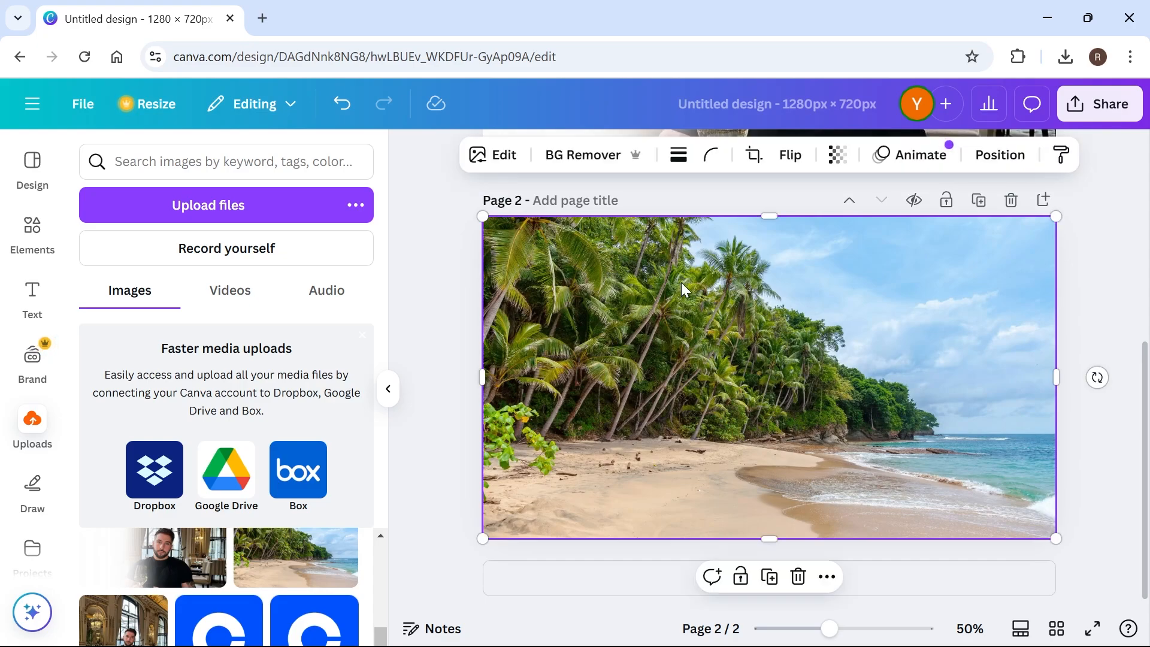
Paste the gradient group onto page 2, rotated 180° and positioned over the beach photo's right side.
key("ctrl+v")
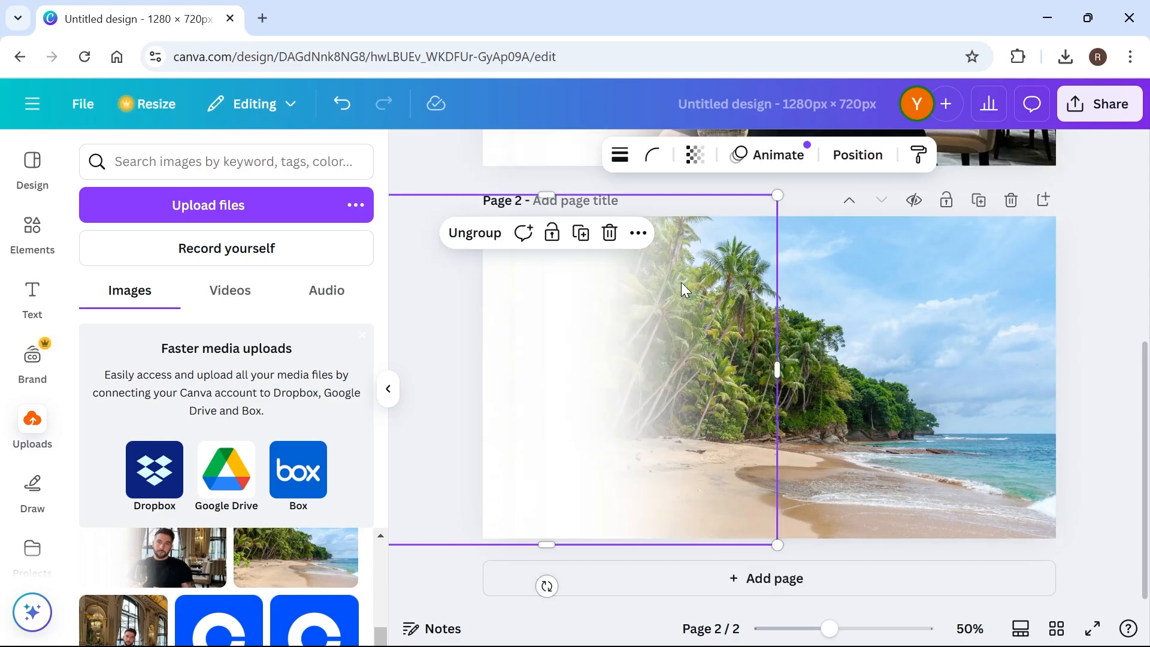
left_click_drag(502, 358, 640, 371)
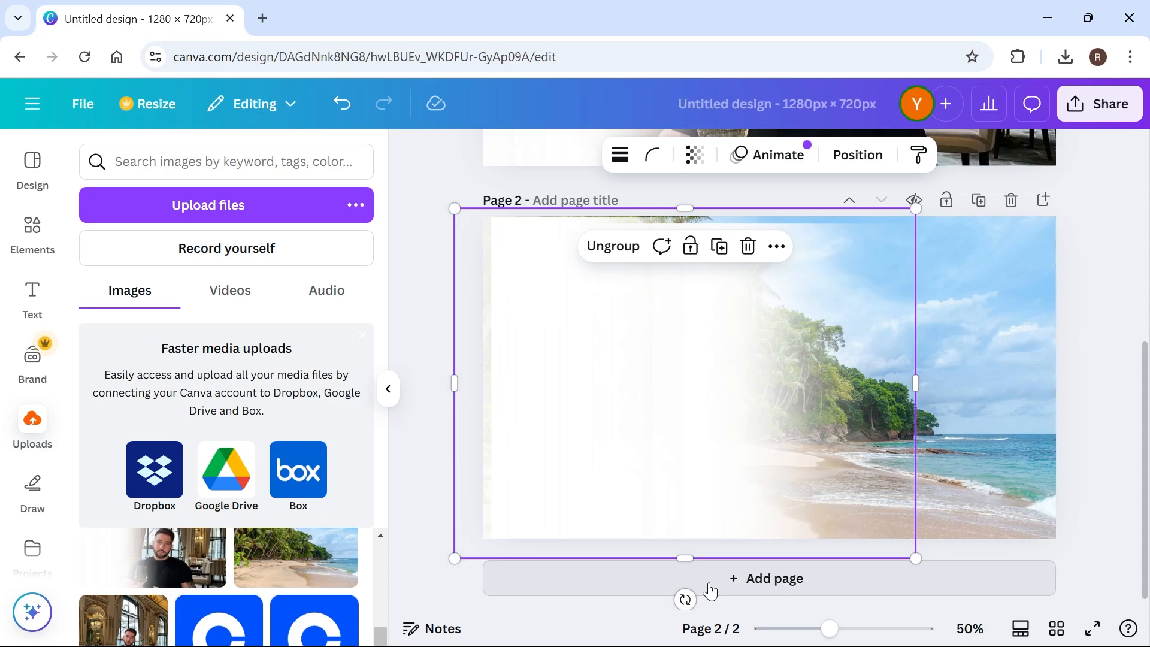
left_click_drag(686, 599, 685, 99)
left_click_drag(653, 443, 876, 430)
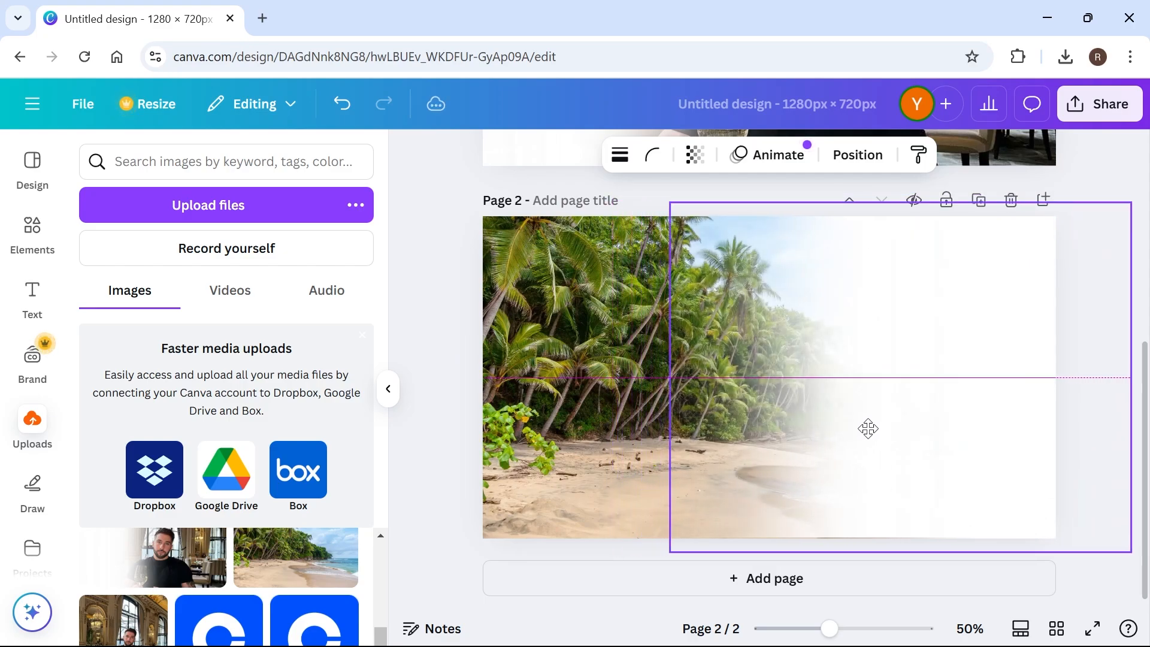
left_click(455, 359)
scroll(465, 342, "up", 3)
scroll(465, 347, "up", 5)
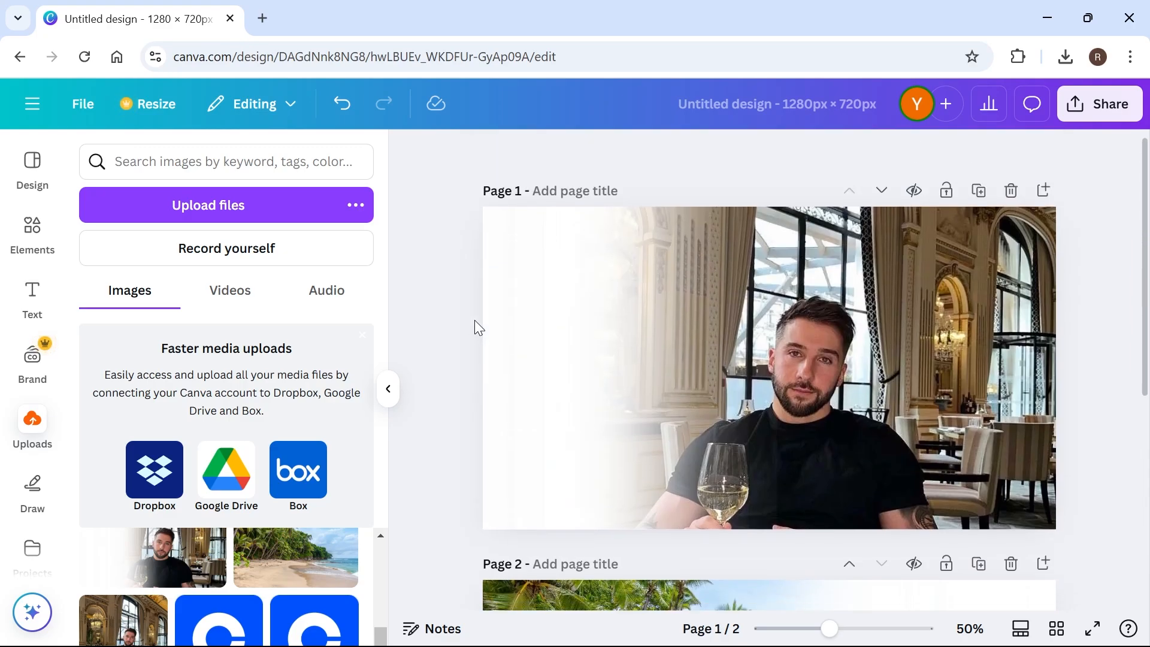
Nudge the grouped gradient on page 1 slightly to the right over the photo's left side.
scroll(475, 326, "down", 6)
scroll(474, 319, "up", 6)
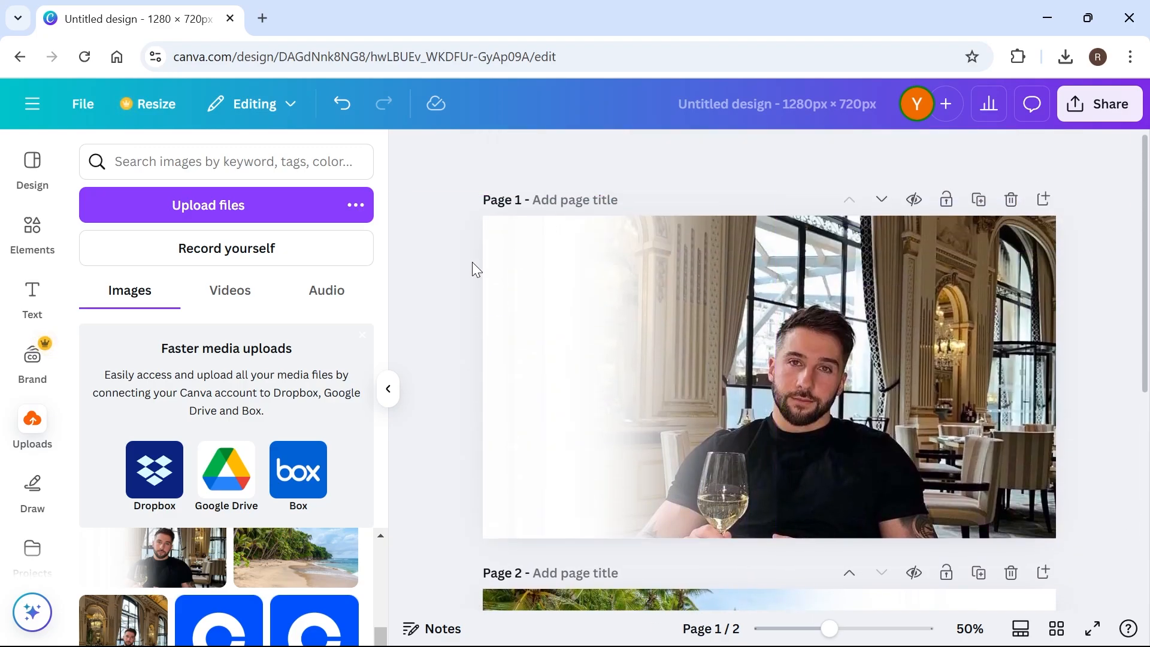
scroll(472, 263, "down", 5)
scroll(504, 326, "up", 5)
left_click(560, 350)
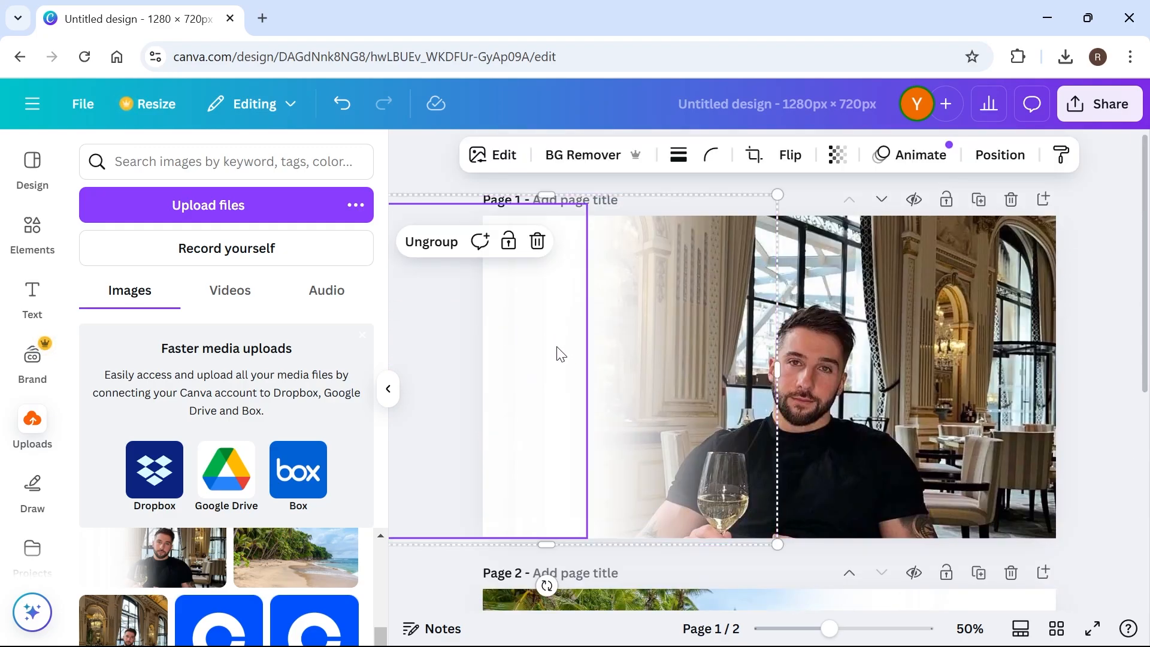
left_click_drag(579, 357, 590, 358)
left_click(441, 365)
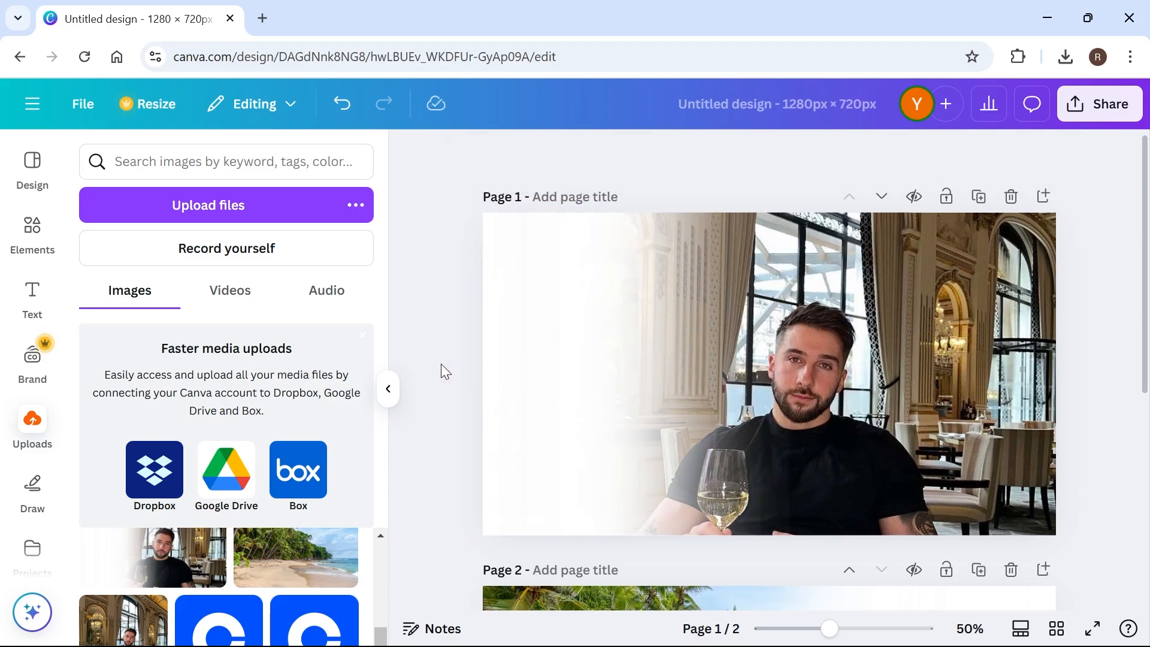
Compare the faded photos on pages 1 and 2.
scroll(439, 368, "down", 6)
scroll(438, 372, "up", 4)
scroll(437, 374, "down", 4)
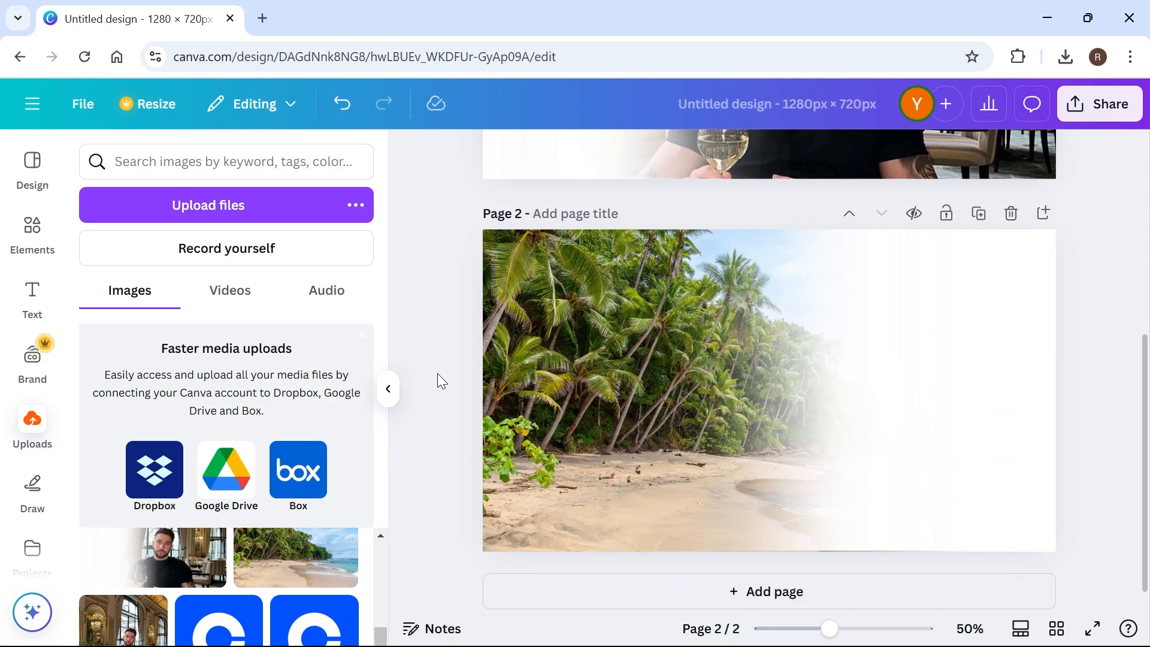
scroll(437, 374, "up", 6)
scroll(440, 373, "down", 4)
scroll(442, 375, "up", 3)
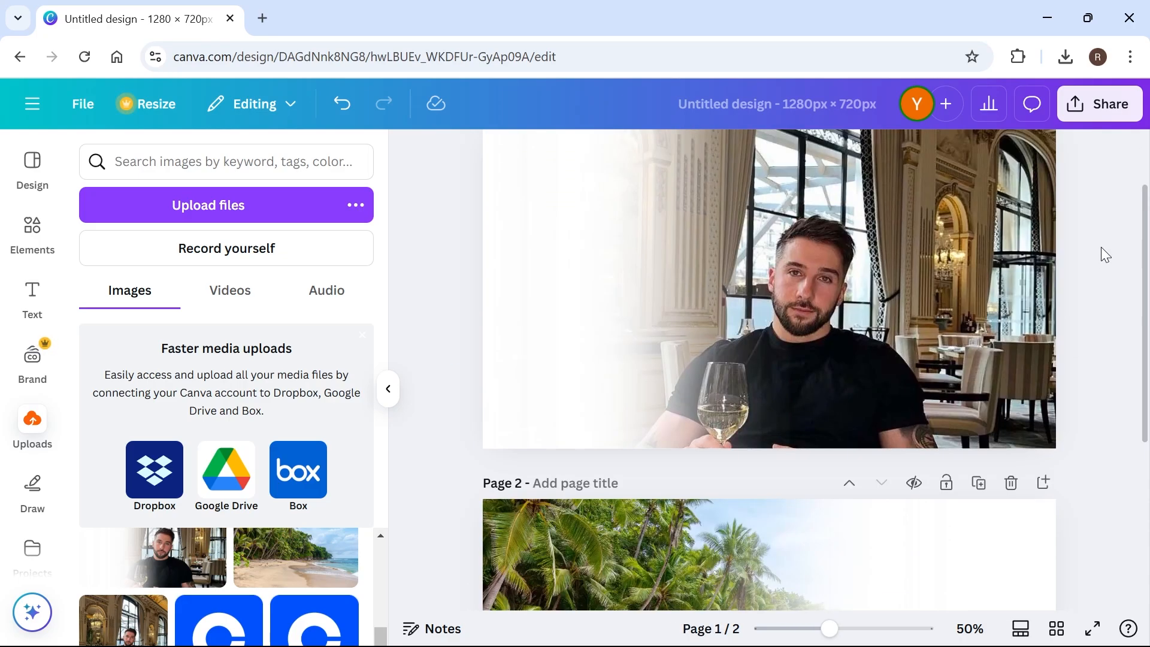
Download only page 1 of the design as a PNG at 1,280 × 720 px.
left_click(1108, 106)
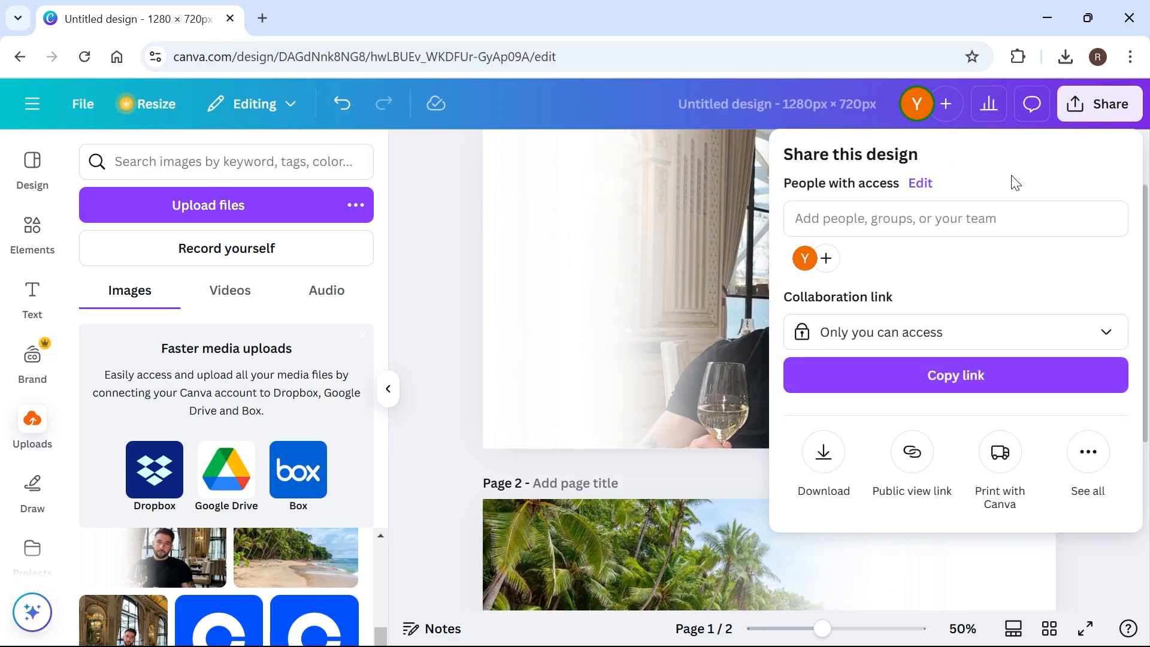
left_click(825, 455)
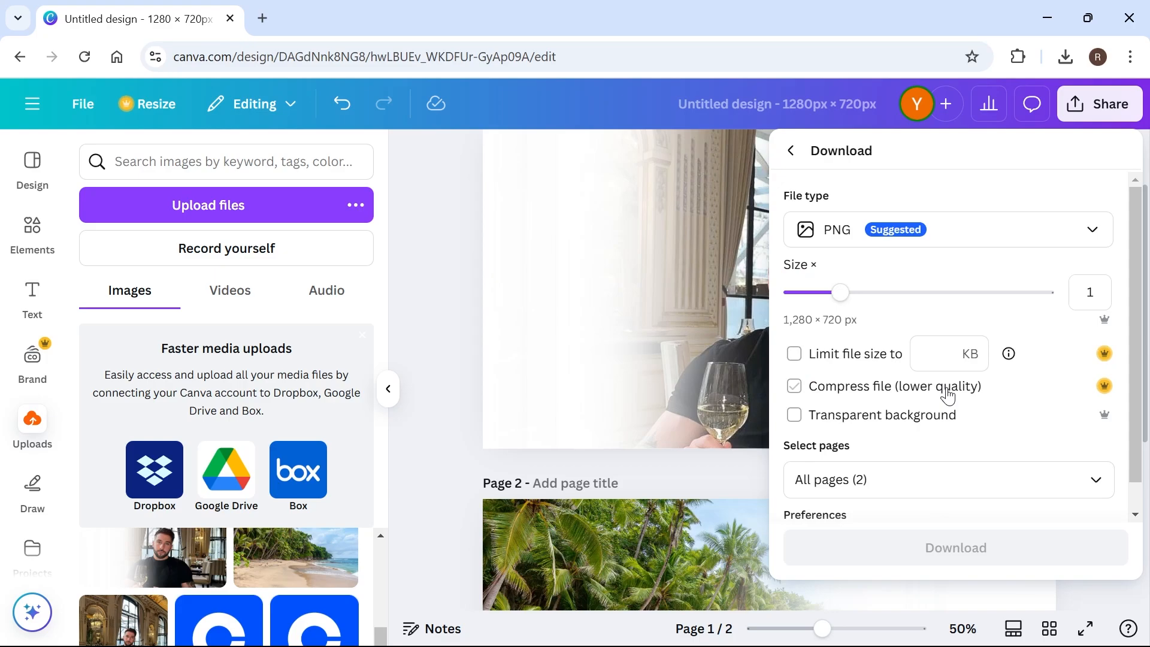
left_click(842, 234)
left_click(842, 236)
scroll(953, 420, "down", 2)
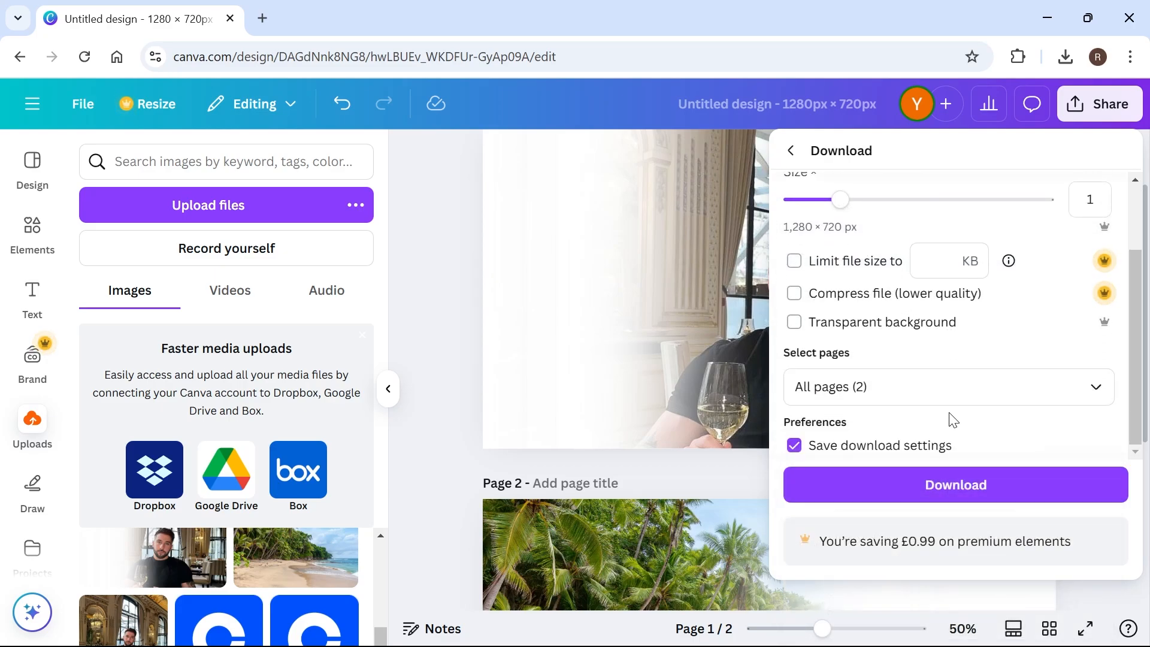
left_click(888, 386)
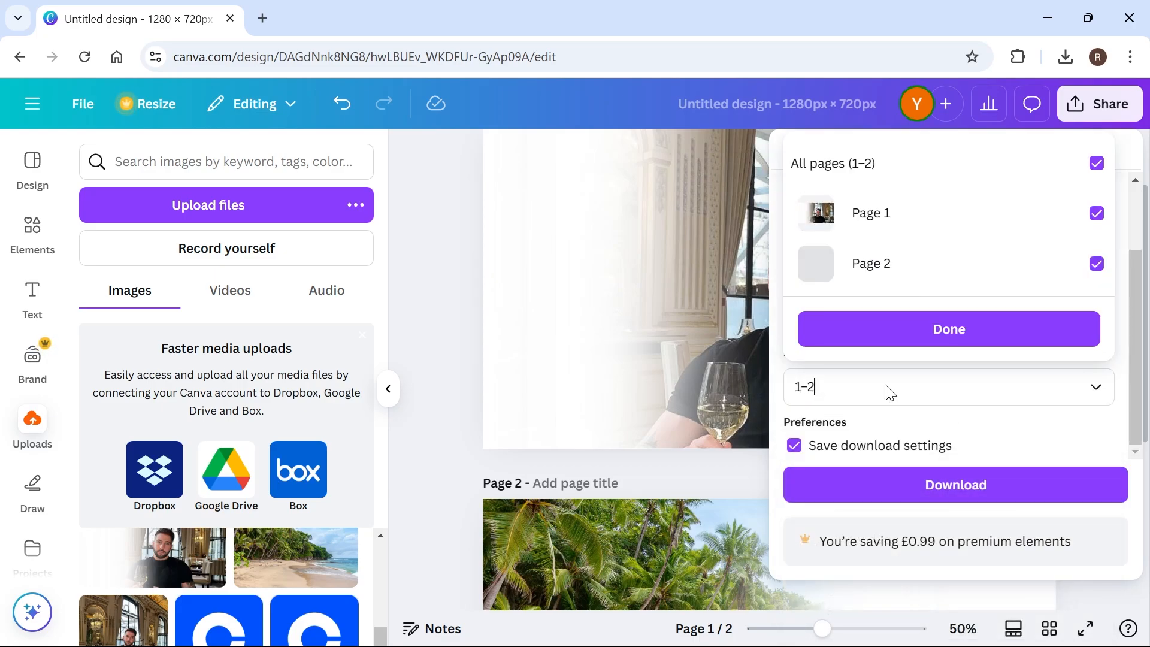
left_click(1097, 264)
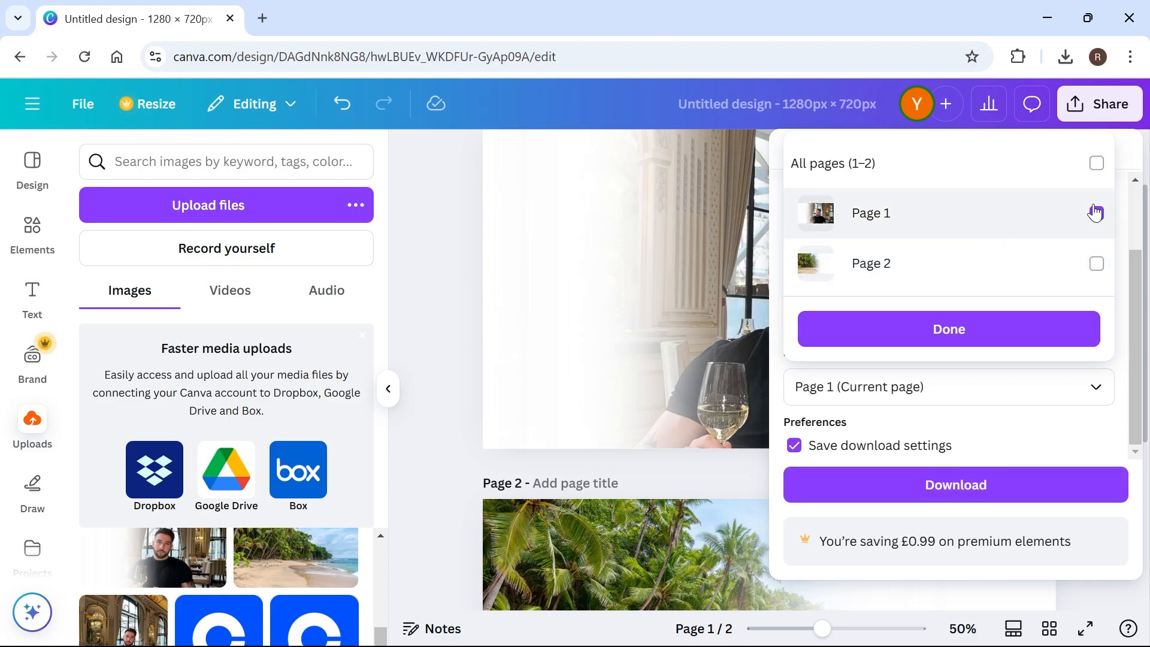
left_click(955, 329)
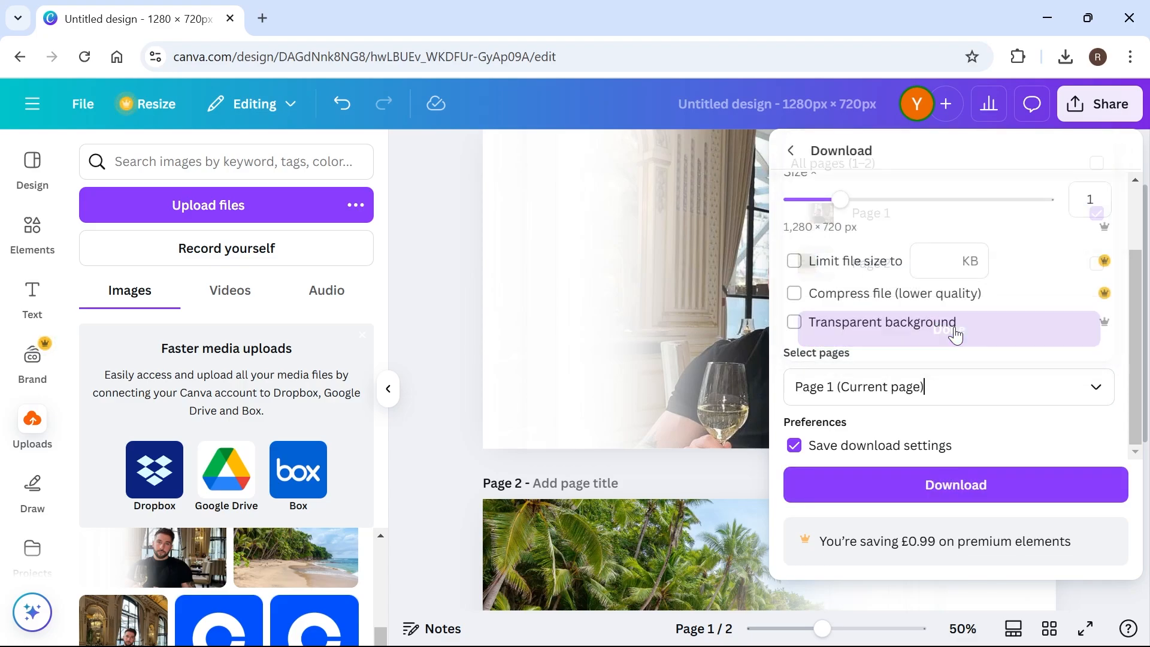
left_click(944, 493)
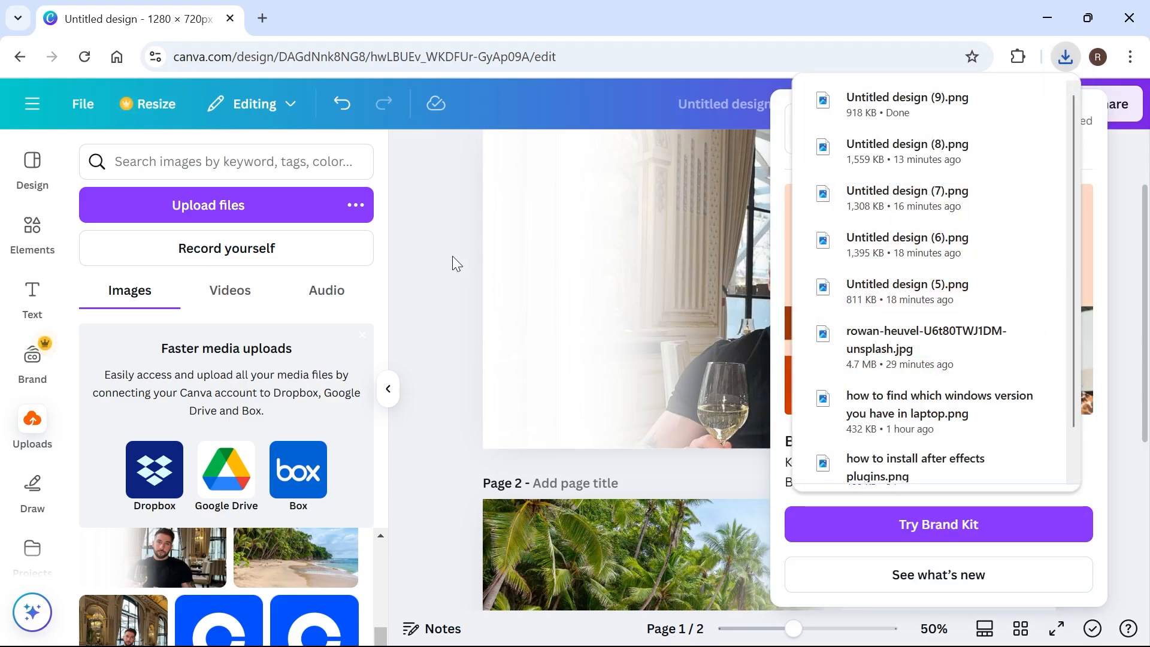
left_click(453, 257)
Download only page 2 of the design as a PNG.
left_click(1097, 118)
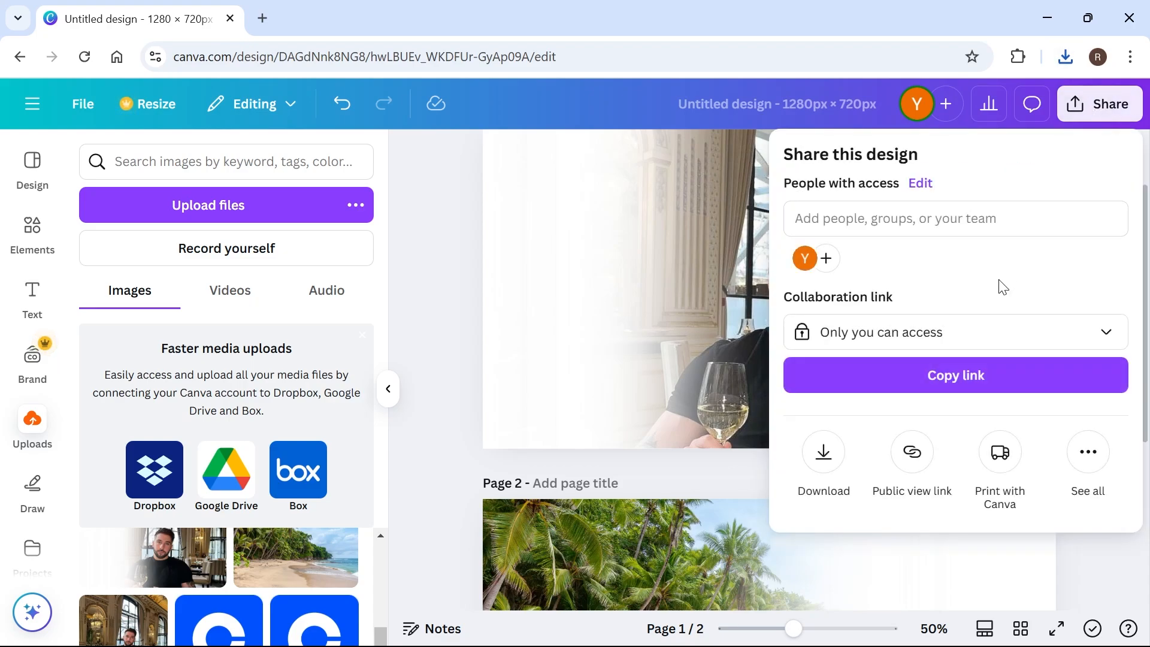
left_click(832, 468)
scroll(969, 348, "down", 2)
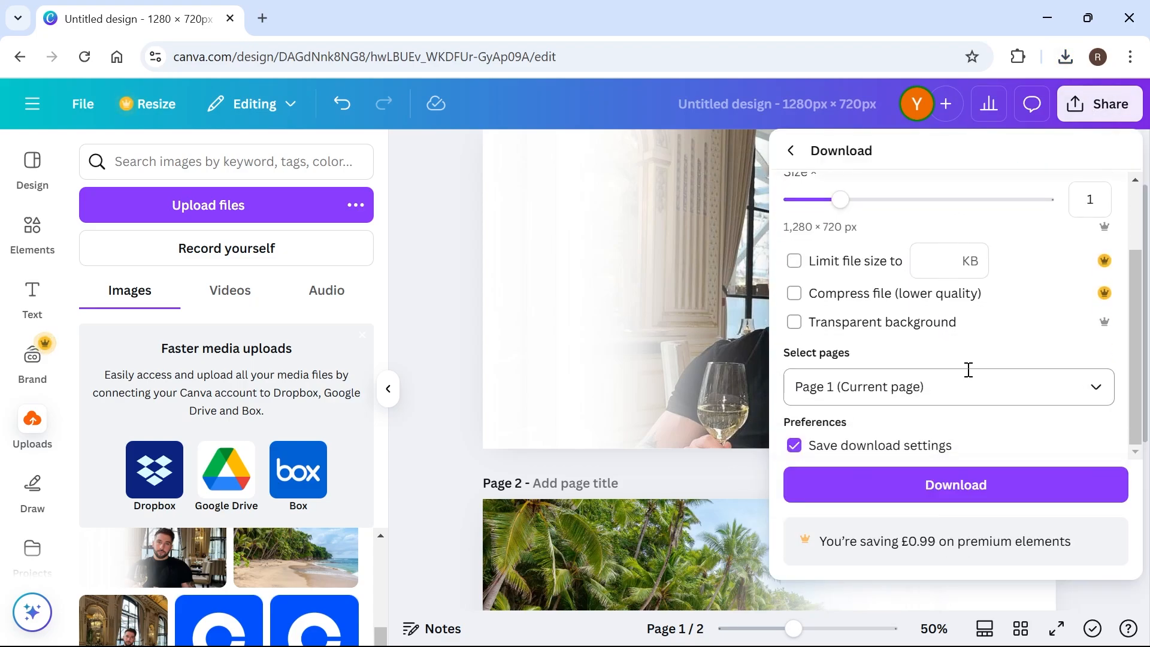
left_click(923, 386)
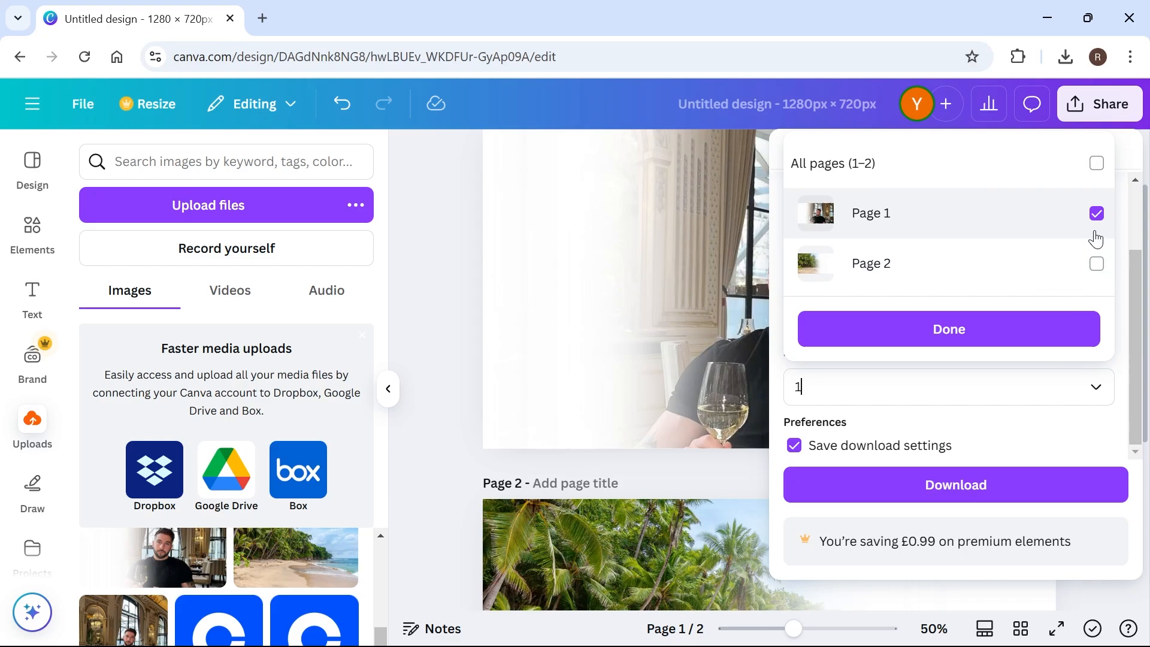
left_click(1072, 216)
left_click(1061, 285)
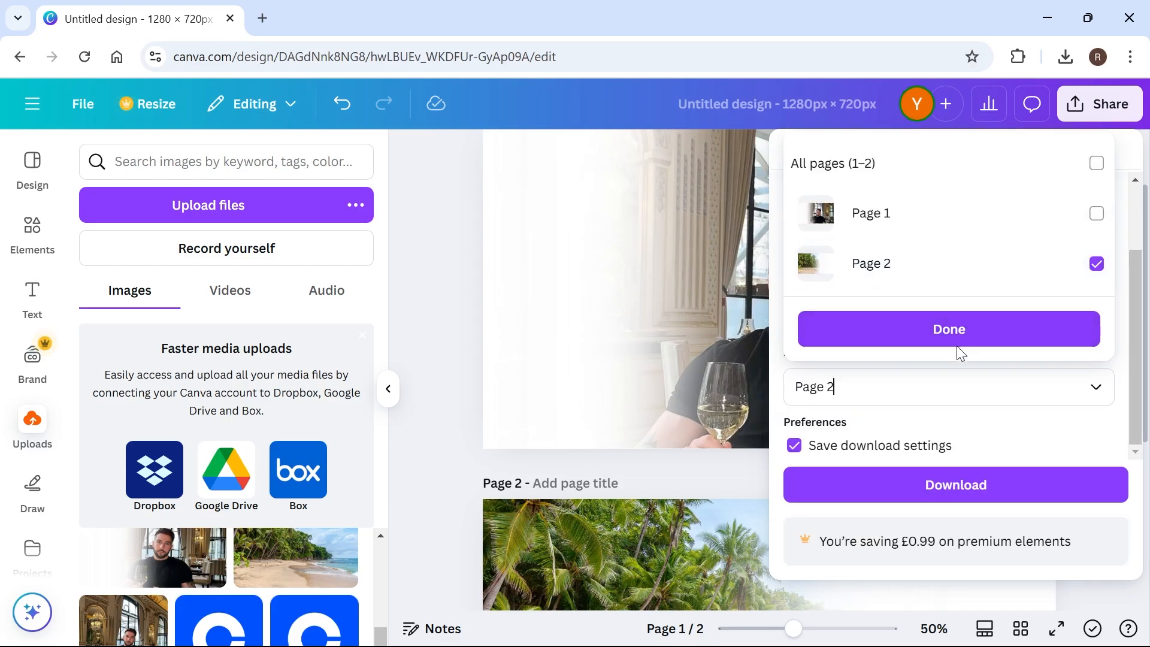
left_click(991, 328)
left_click(955, 485)
Add a third page and upload Untitled design (9).png and Untitled design (10).png from the Downloads folder.
scroll(713, 387, "down", 5)
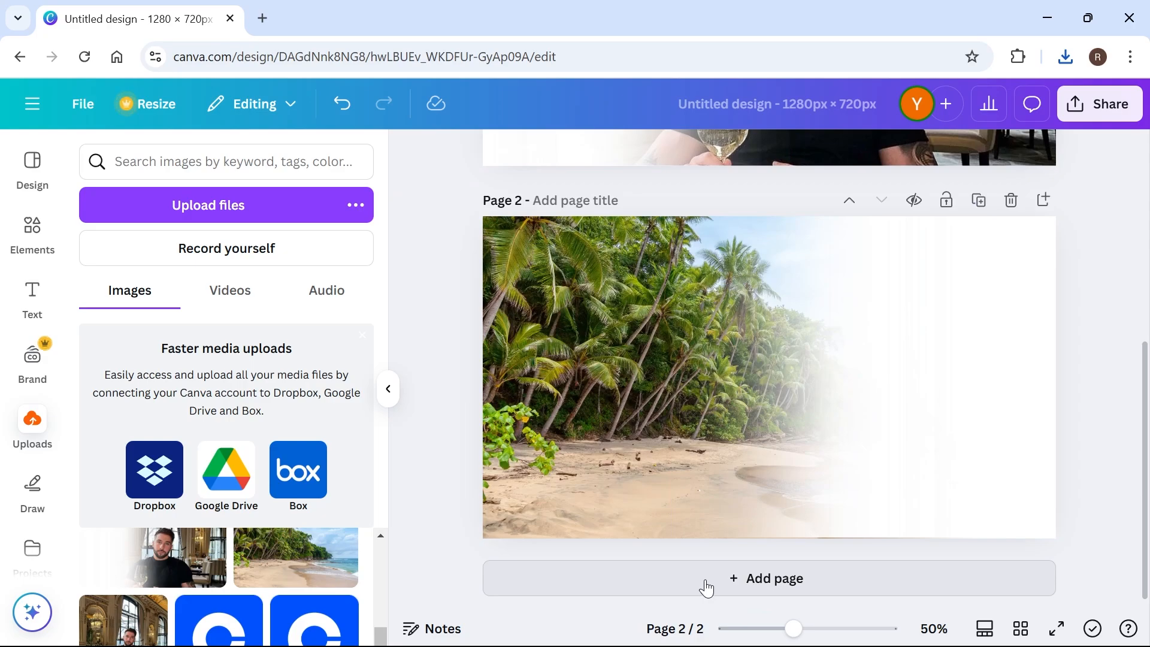
left_click(707, 589)
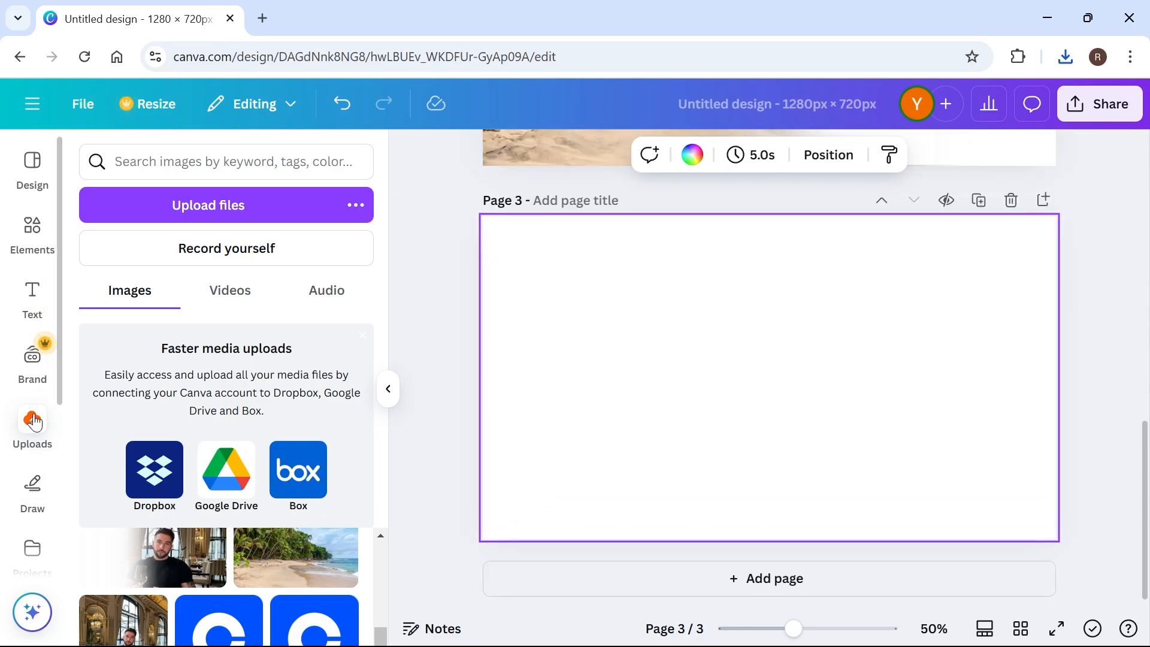
left_click(228, 210)
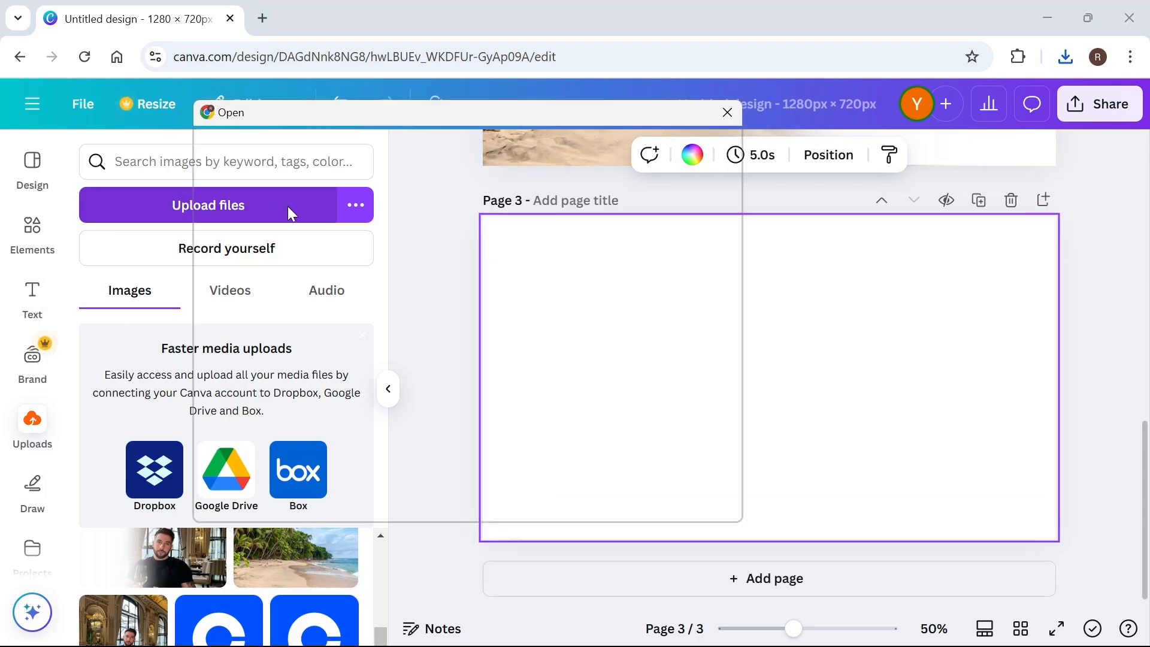
left_click(419, 264)
left_click(417, 291, "ctrl")
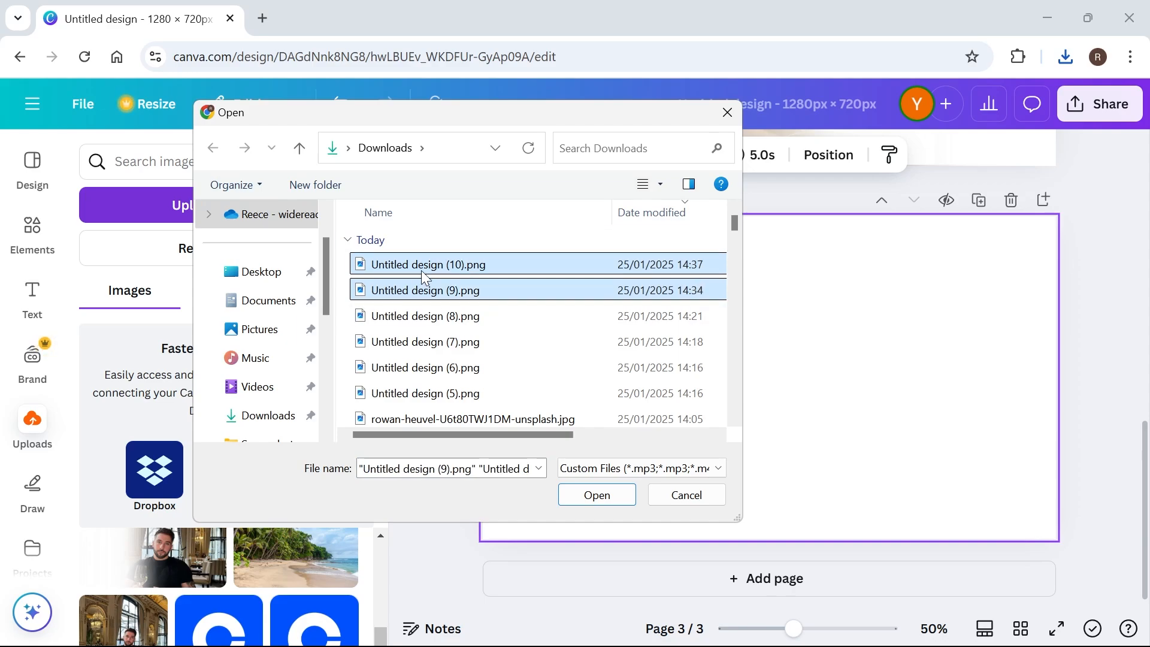
left_click(609, 497)
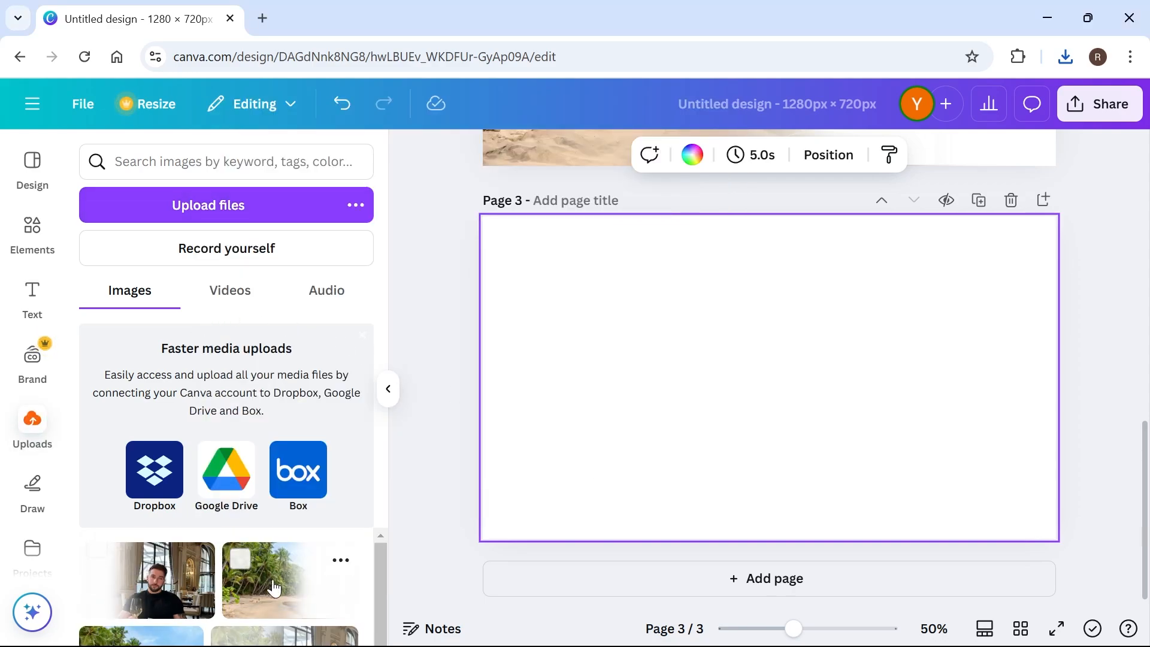
Fill page 3 with the uploaded faded portrait and lay the faded beach image over it, enlarged to cover the page.
left_click_drag(151, 582, 501, 327)
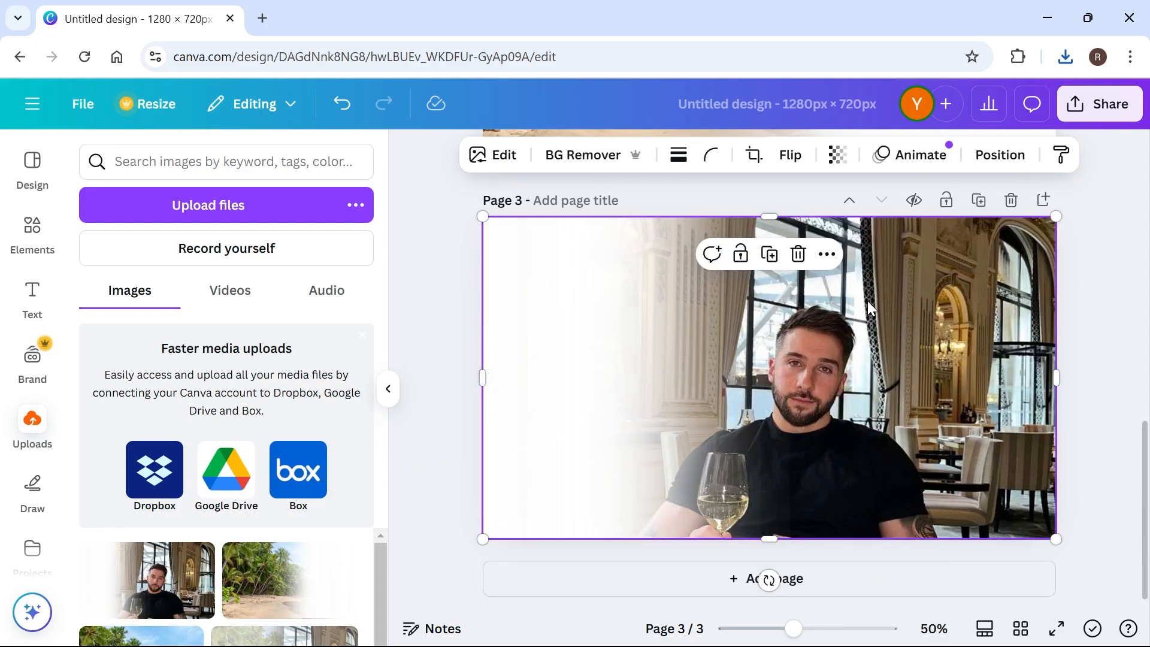
left_click_drag(256, 592, 655, 313)
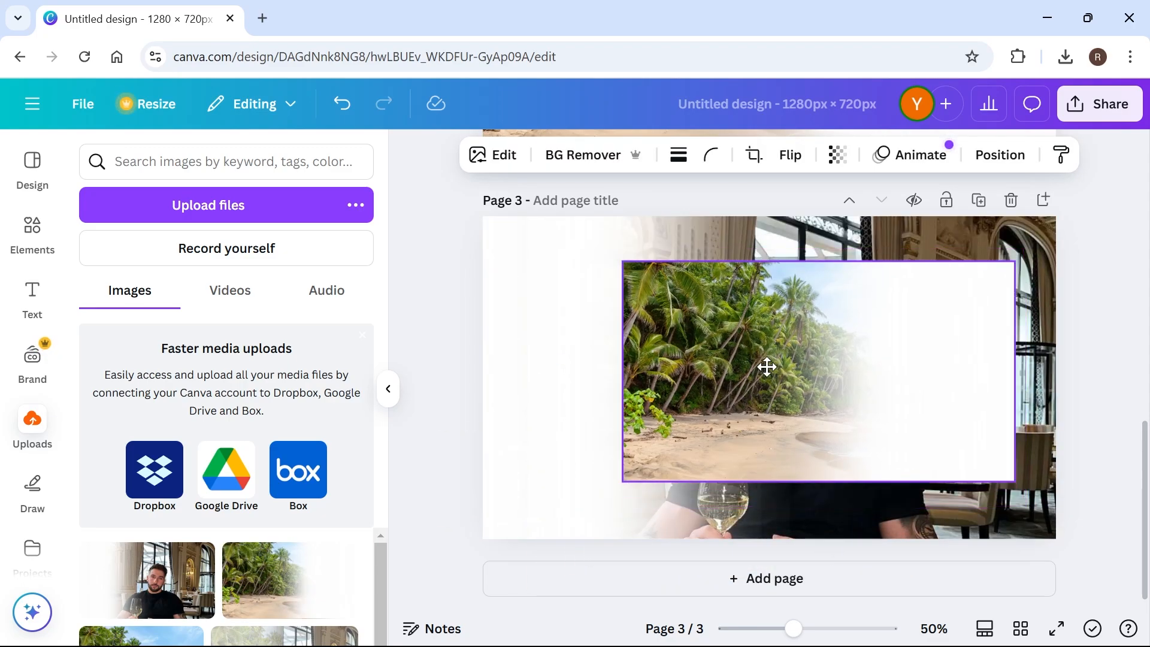
left_click_drag(765, 365, 735, 372)
left_click_drag(592, 488, 477, 553)
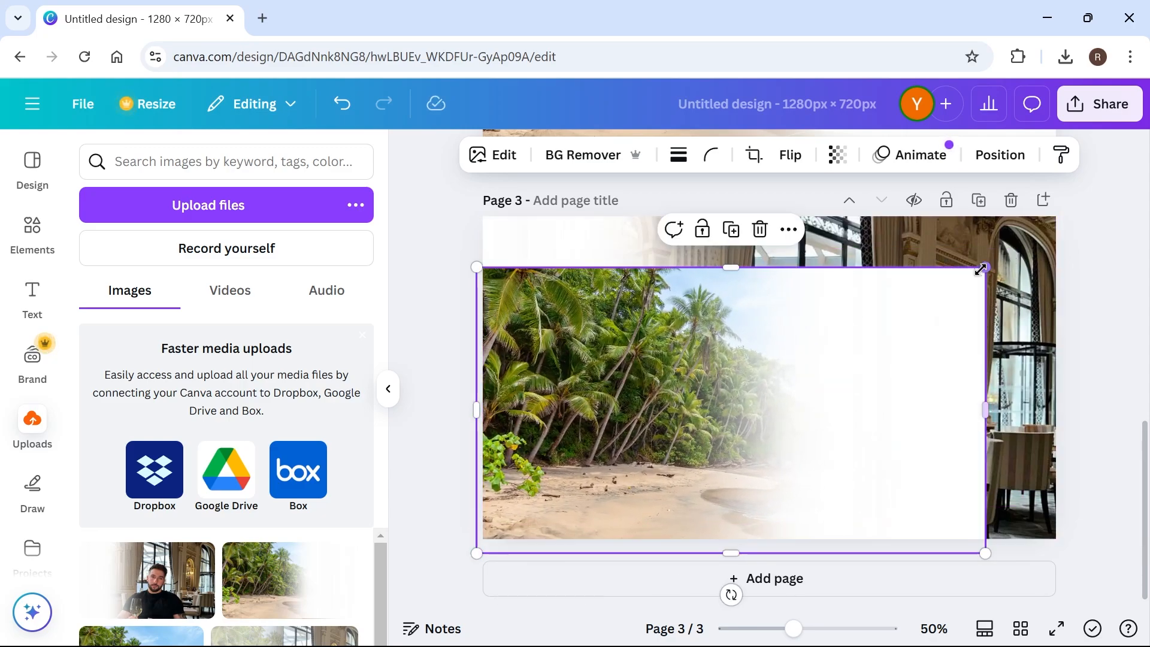
left_click_drag(986, 267, 1073, 209)
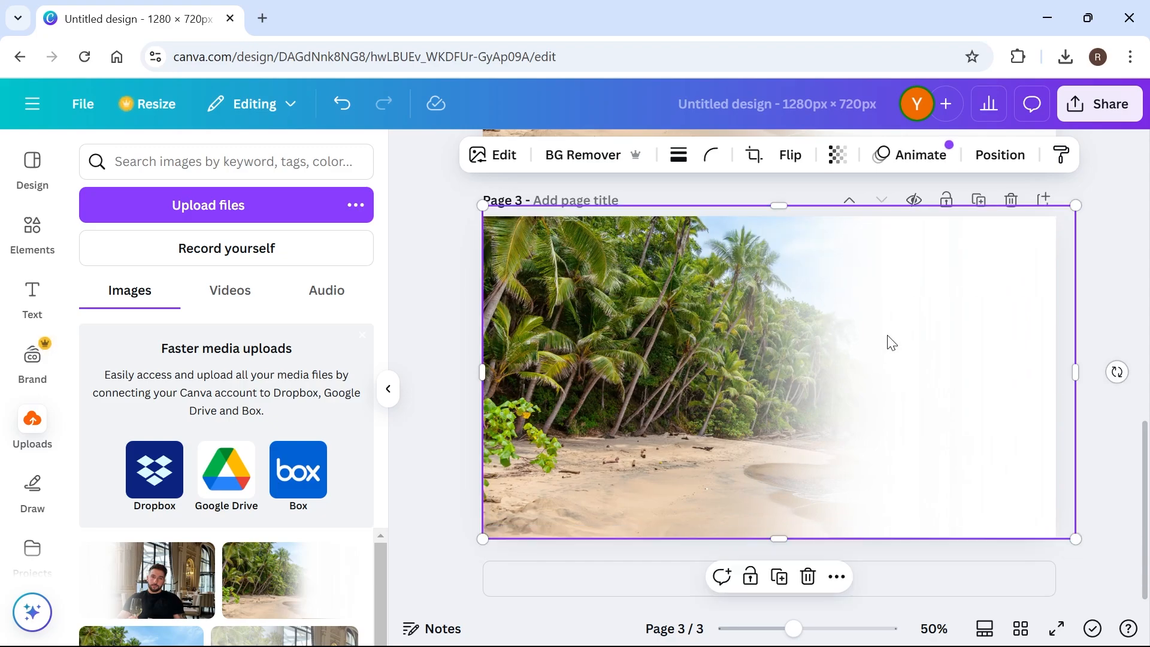
Set the transparency of the beach image on page 3 to 44 and deselect it.
left_click(838, 157)
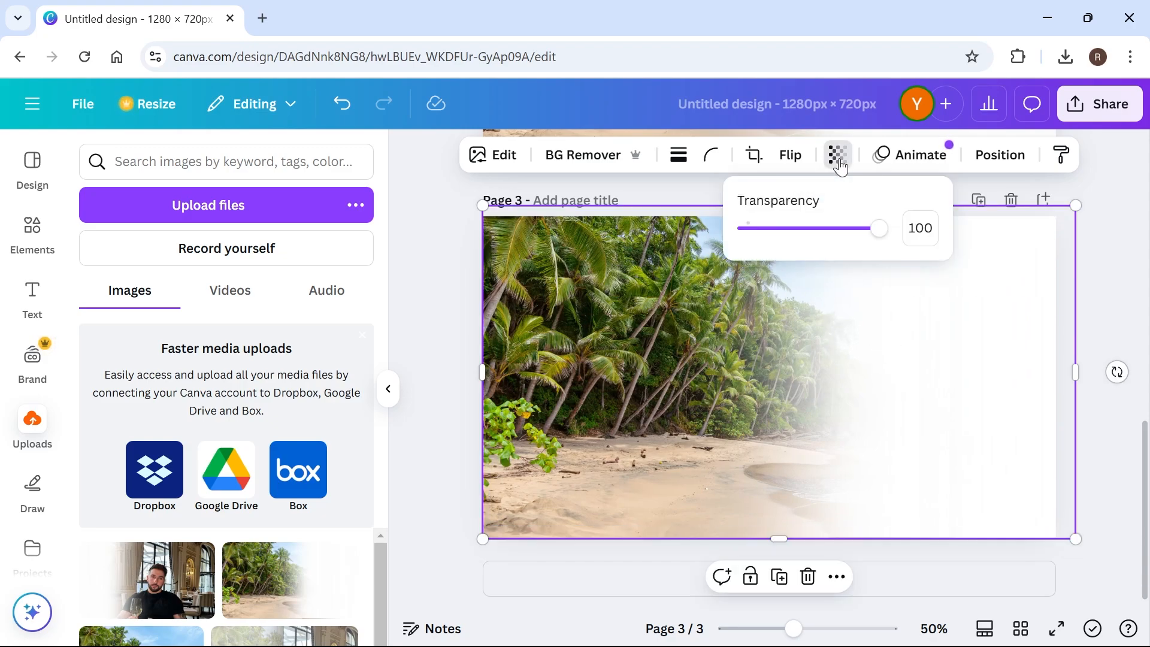
left_click_drag(887, 228, 810, 229)
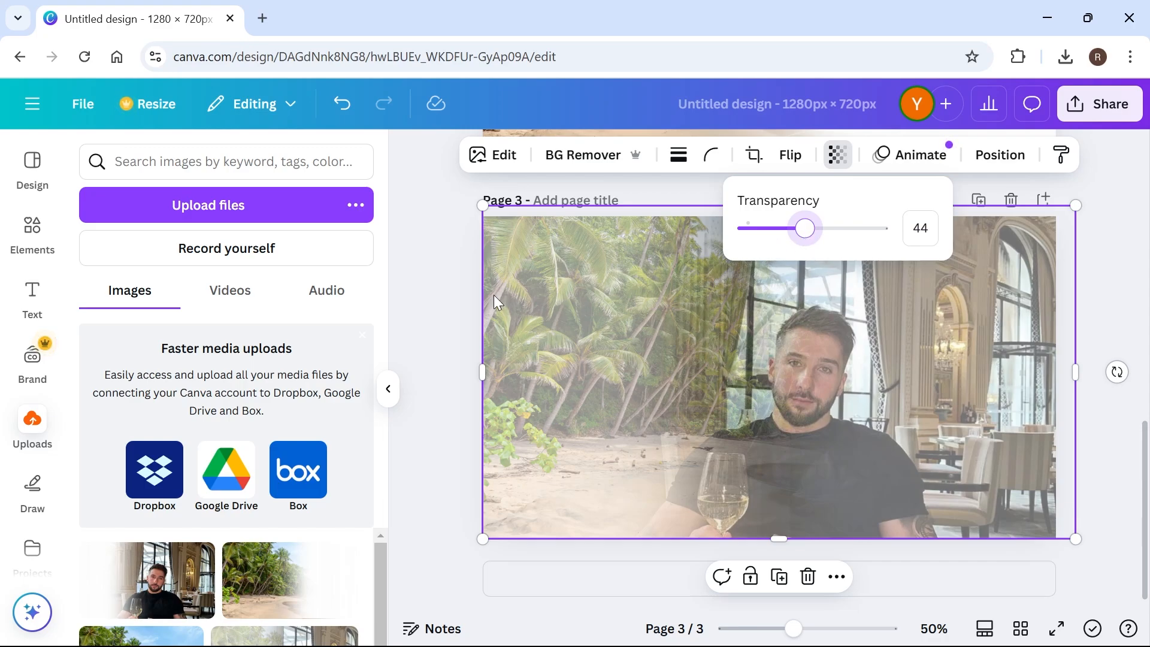
key("Escape")
Download only page 3 of the design as a PNG.
left_click(1088, 102)
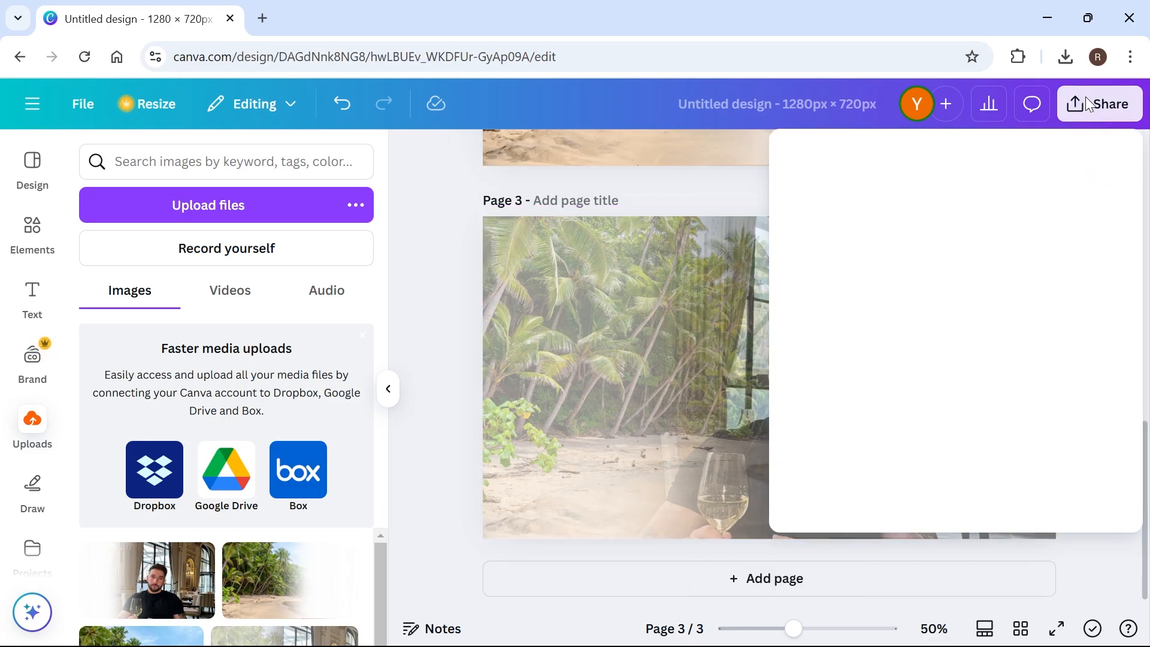
left_click(825, 452)
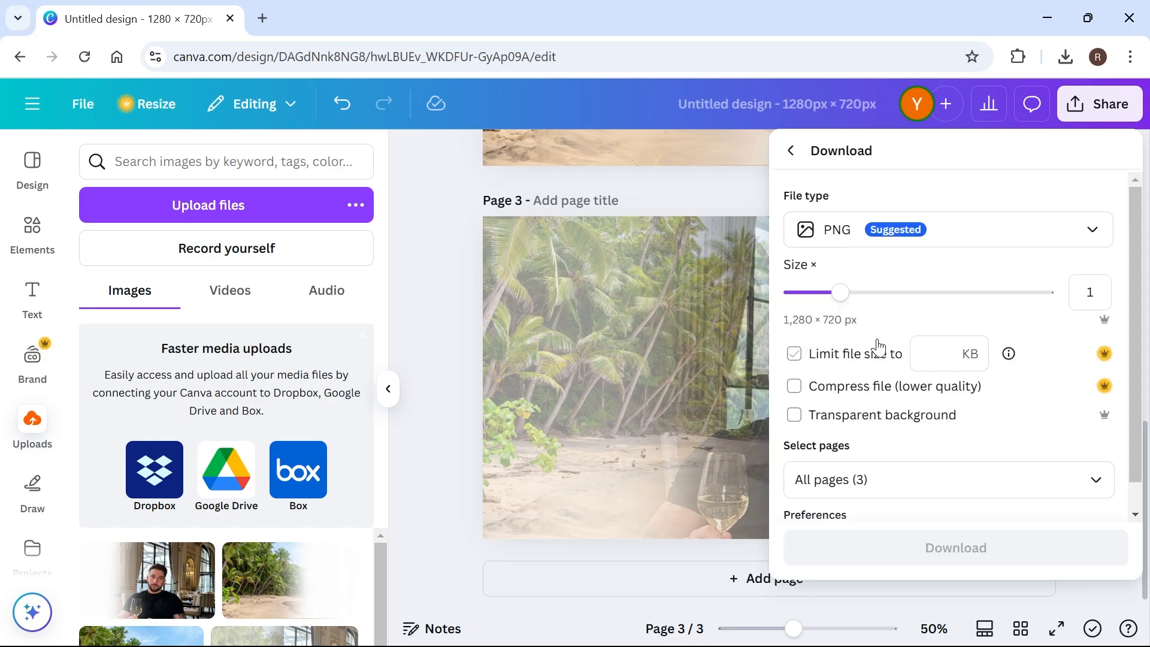
scroll(892, 402, "down", 2)
left_click(853, 397)
left_click(958, 205)
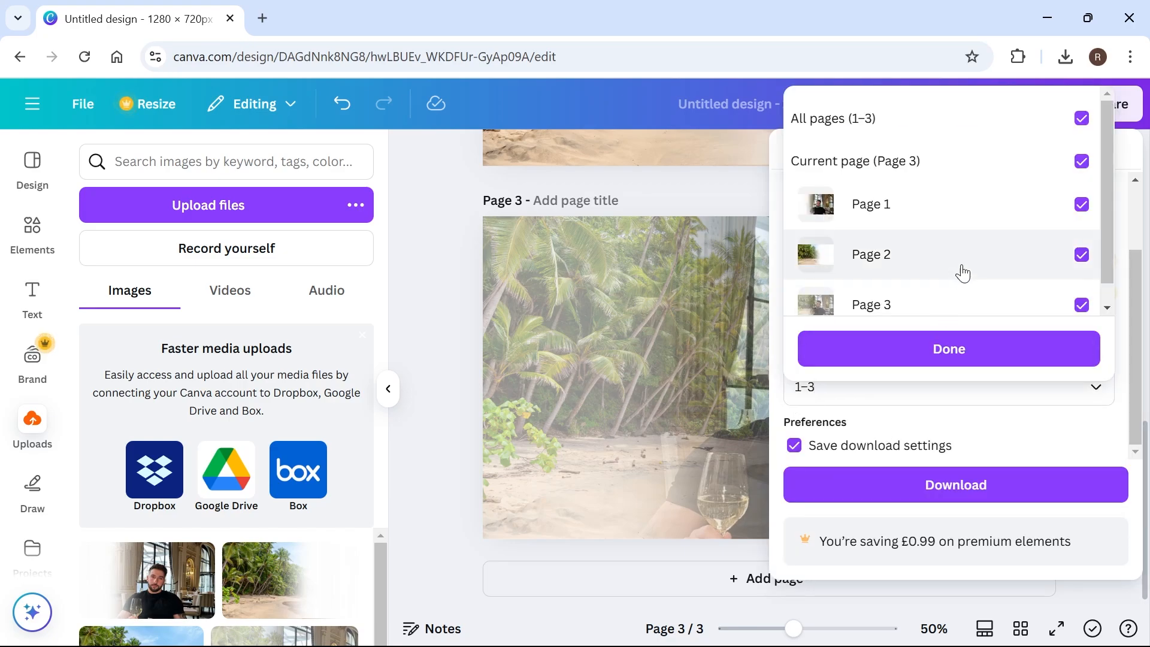
left_click(1081, 254)
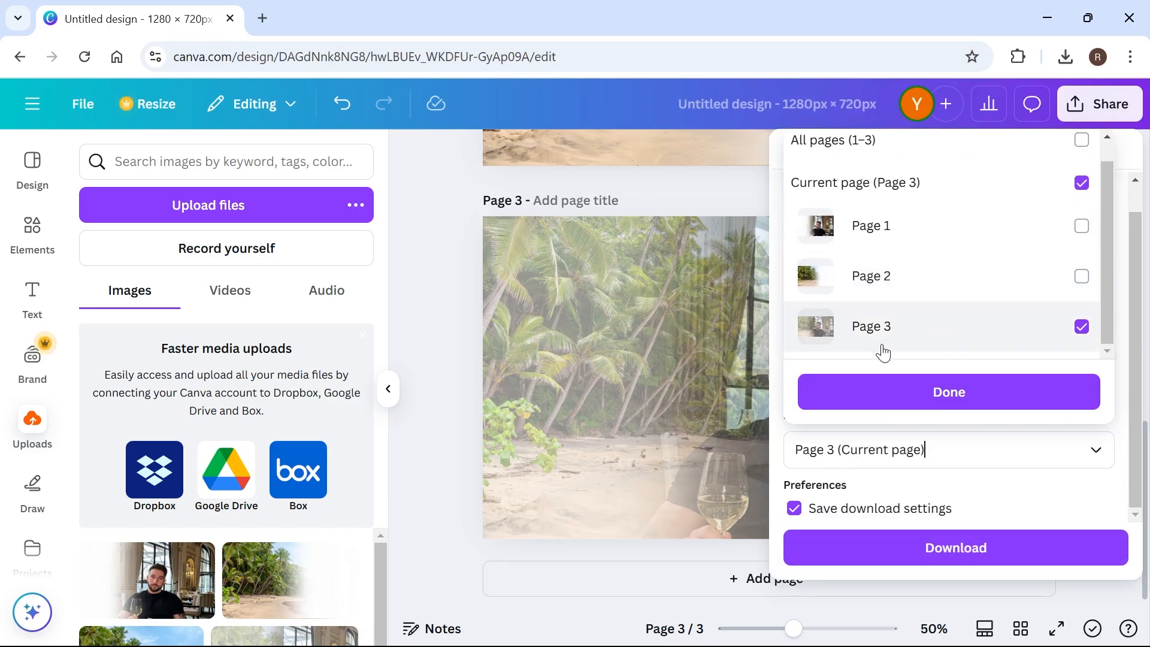
left_click(897, 398)
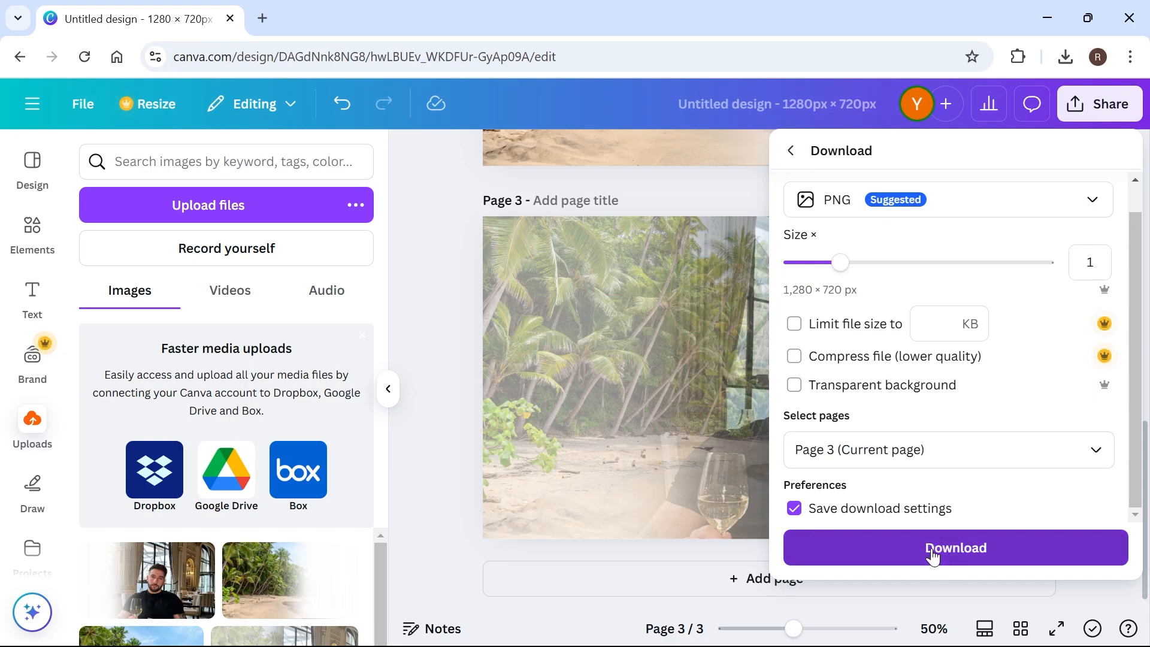
left_click(933, 557)
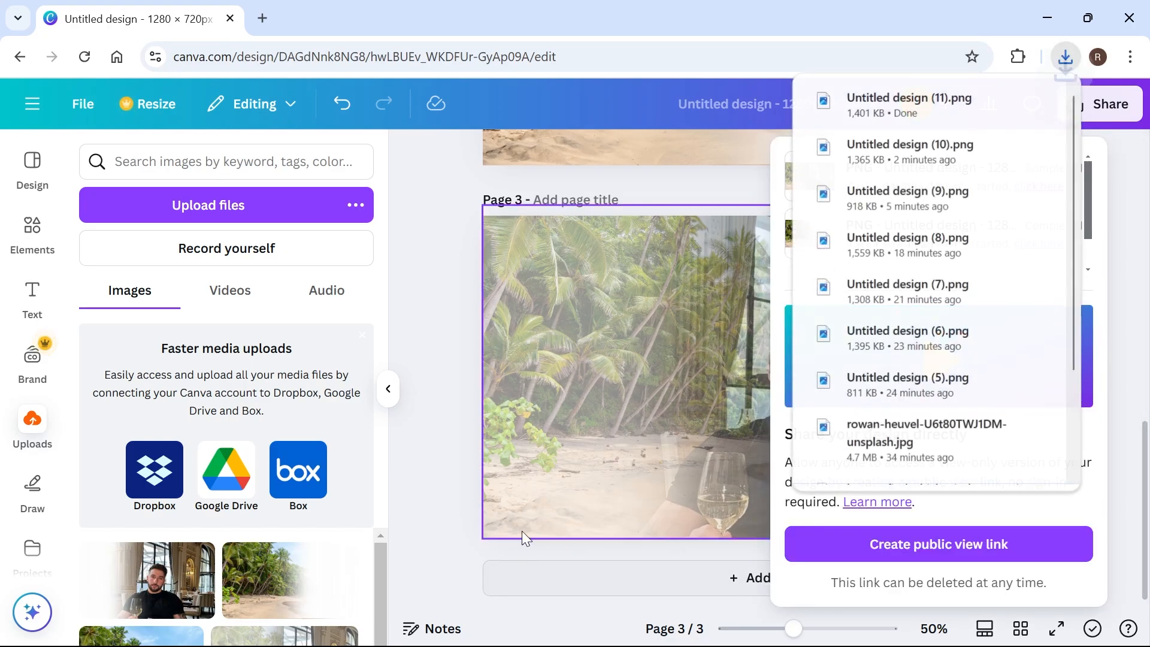
left_click(647, 566)
Add a fourth page and fill it with Untitled design (11).png, uploaded from the Downloads folder.
left_click(727, 586)
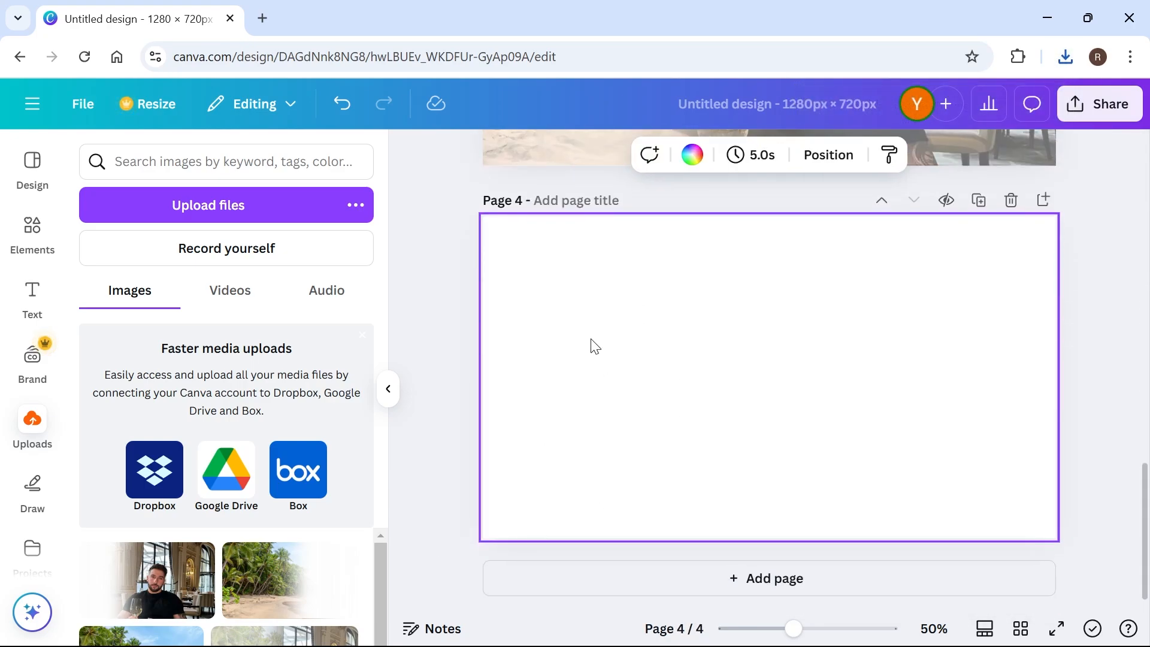
left_click(226, 207)
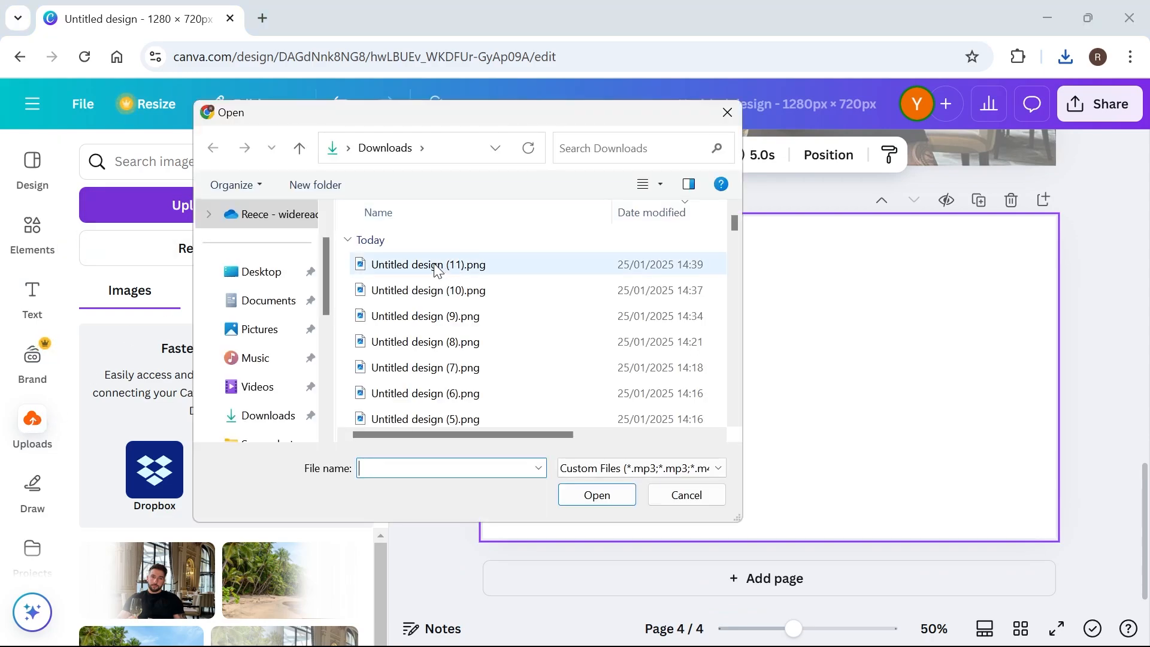
double_click(434, 267)
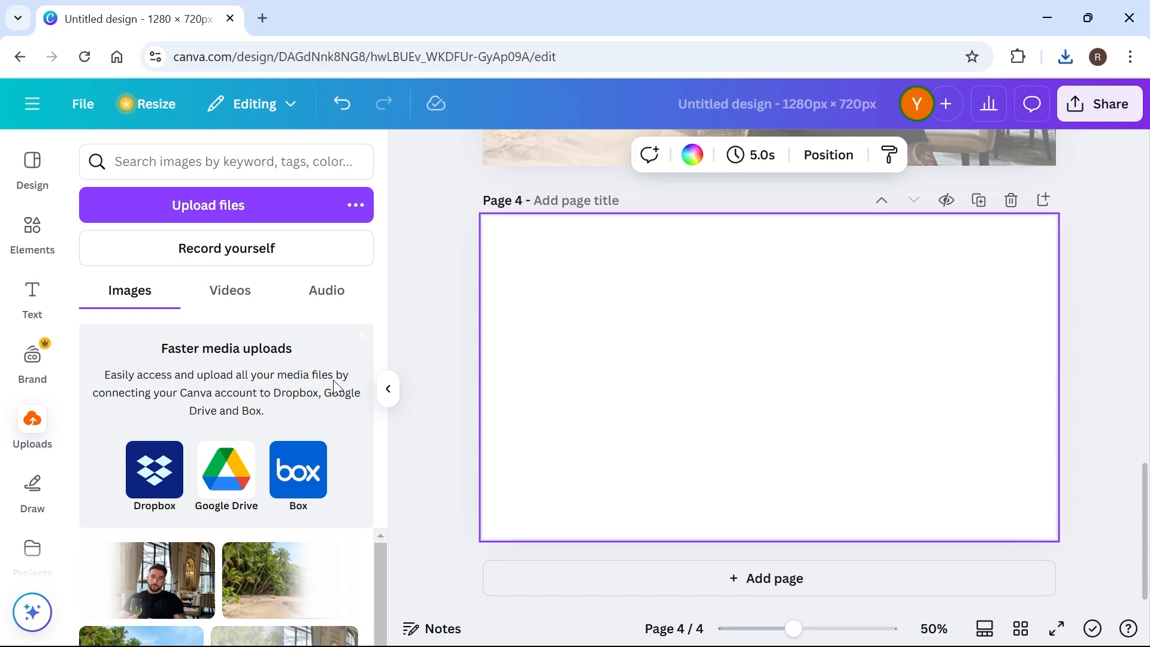
left_click_drag(147, 580, 523, 333)
left_click(774, 366)
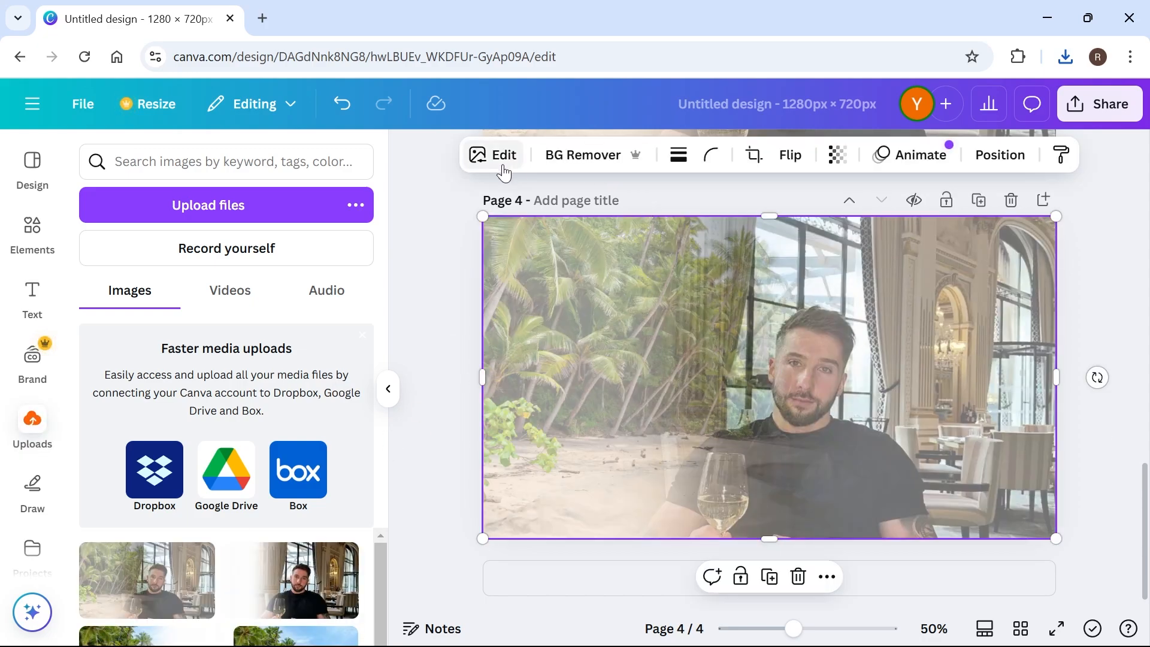
Set the brightness of the image on page 4 to -56 and its contrast to 75.
left_click(492, 155)
left_click(120, 206)
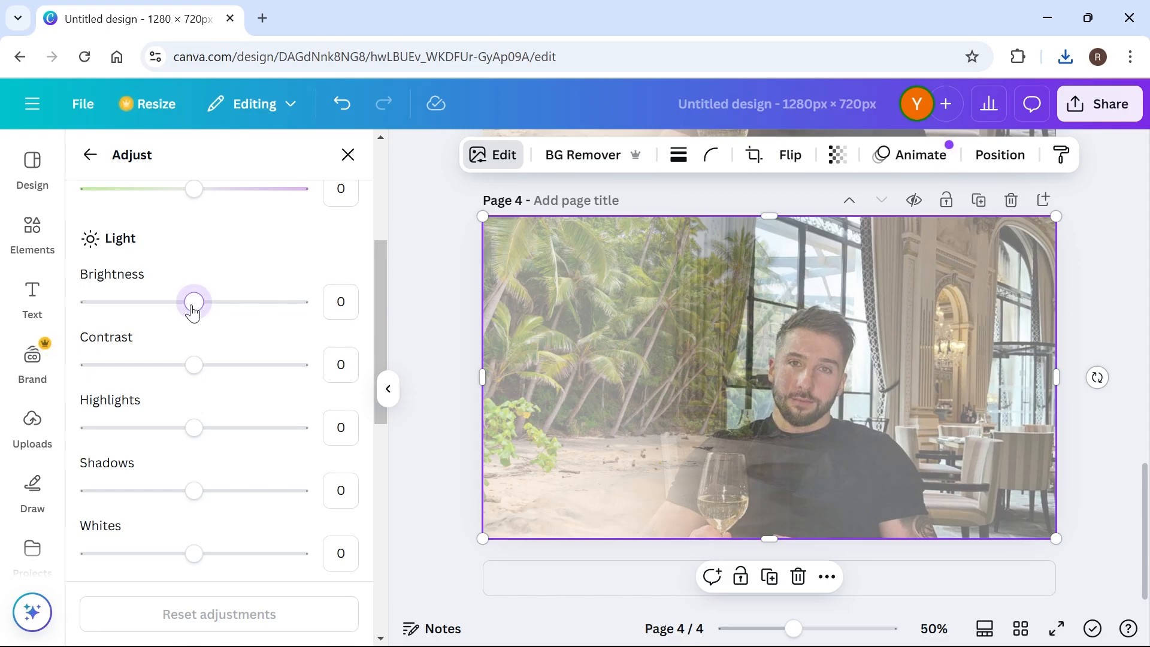
left_click_drag(191, 308, 135, 303)
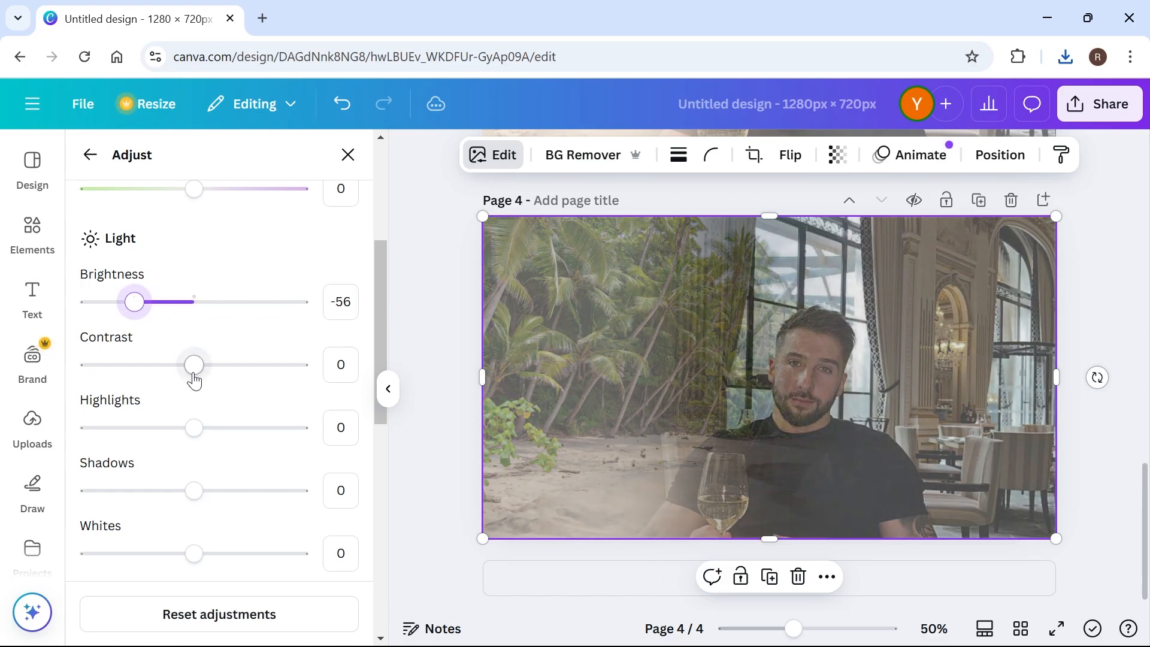
left_click_drag(194, 378, 289, 380)
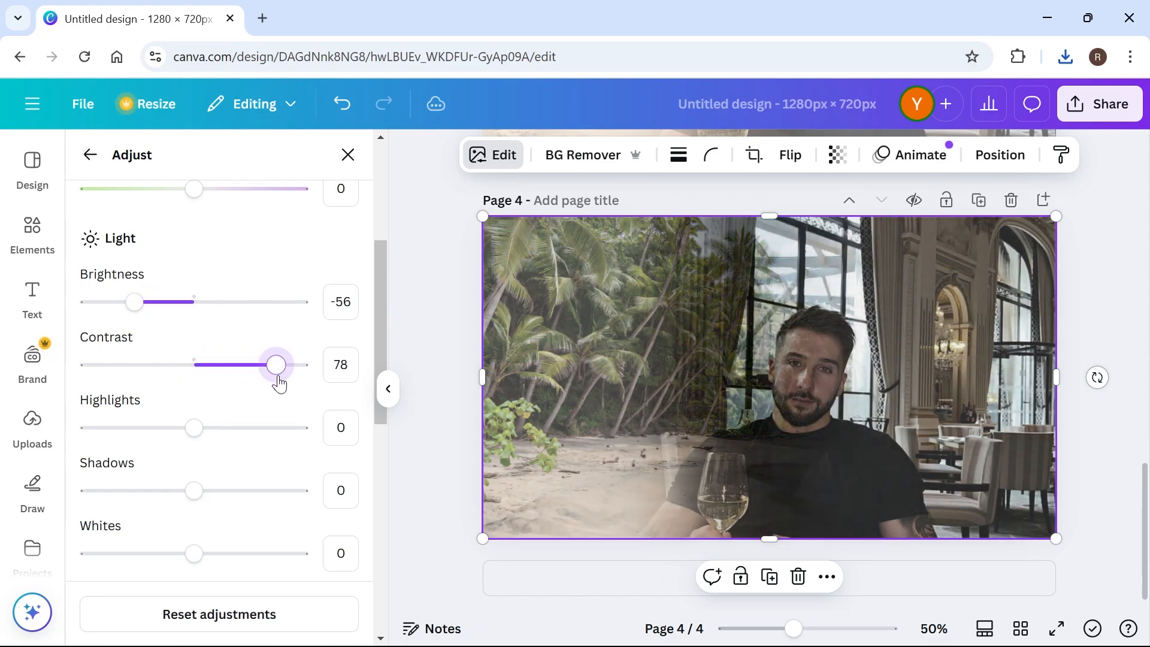
Strongly increase the vibrance of the page 4 image, and set its saturation to 75 and its brightness to -50.
scroll(262, 450, "down", 6)
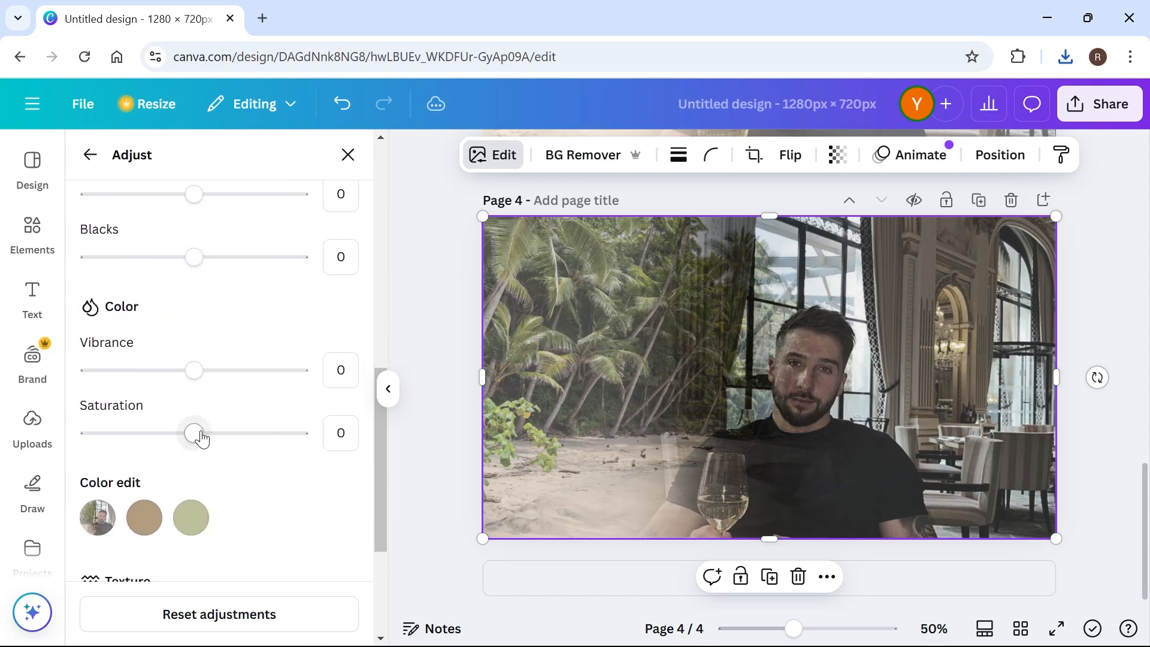
left_click_drag(201, 437, 273, 445)
left_click_drag(191, 371, 271, 377)
scroll(231, 388, "up", 6)
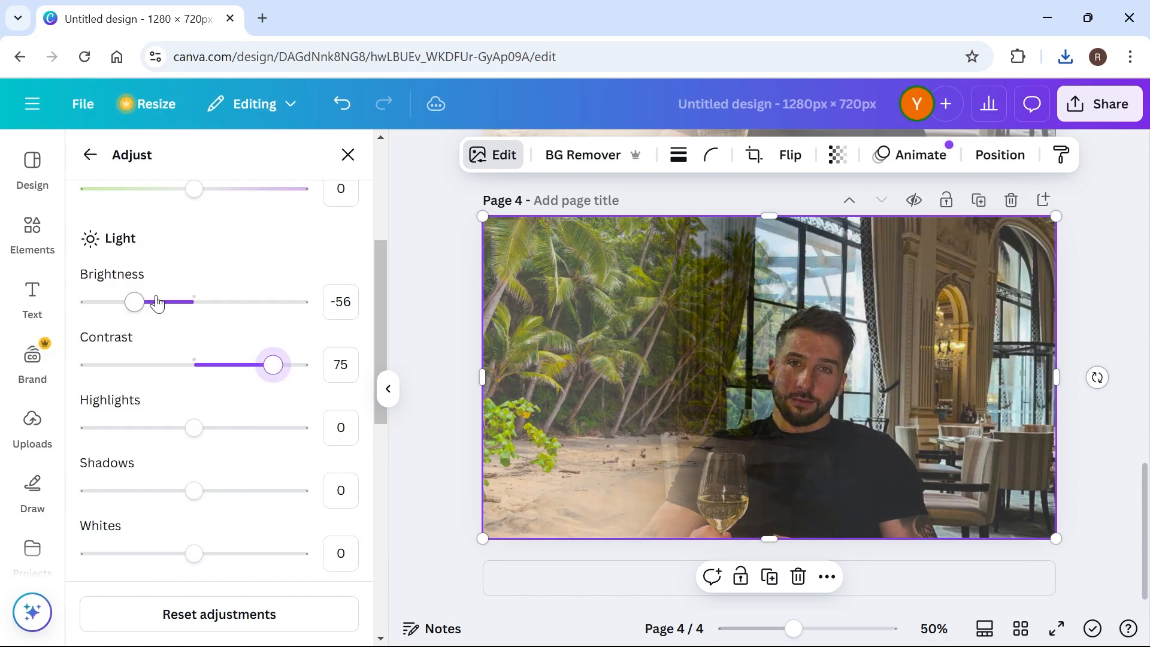
mouse_move(135, 302)
left_mouse_down()
mouse_move(120, 303)
mouse_move(145, 311)
left_mouse_up()
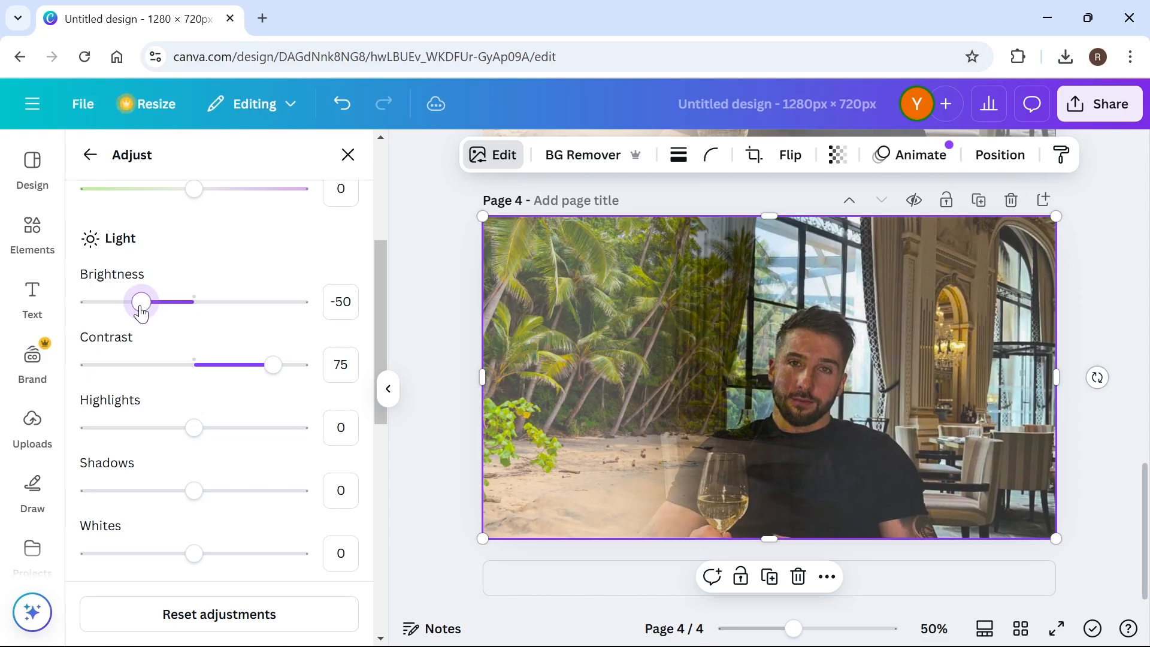
Set the page 4 image's sharpness to 19 and clarity to -21, give it a slight positive vignette, and deselect it.
scroll(249, 386, "down", 10)
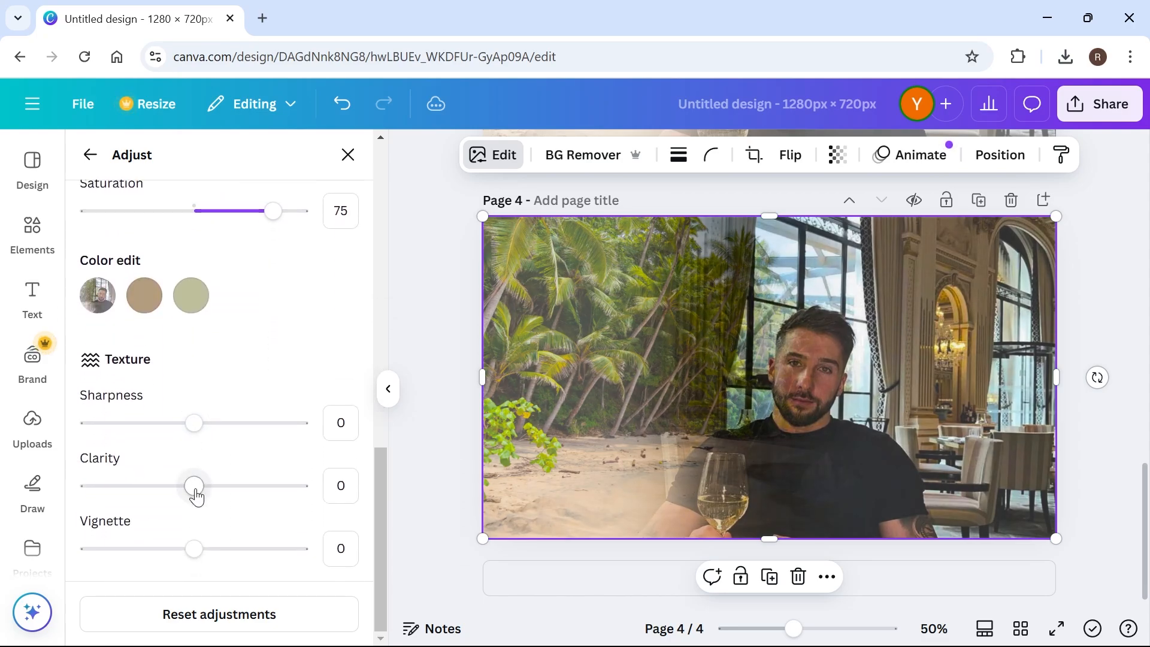
left_click_drag(196, 495, 171, 479)
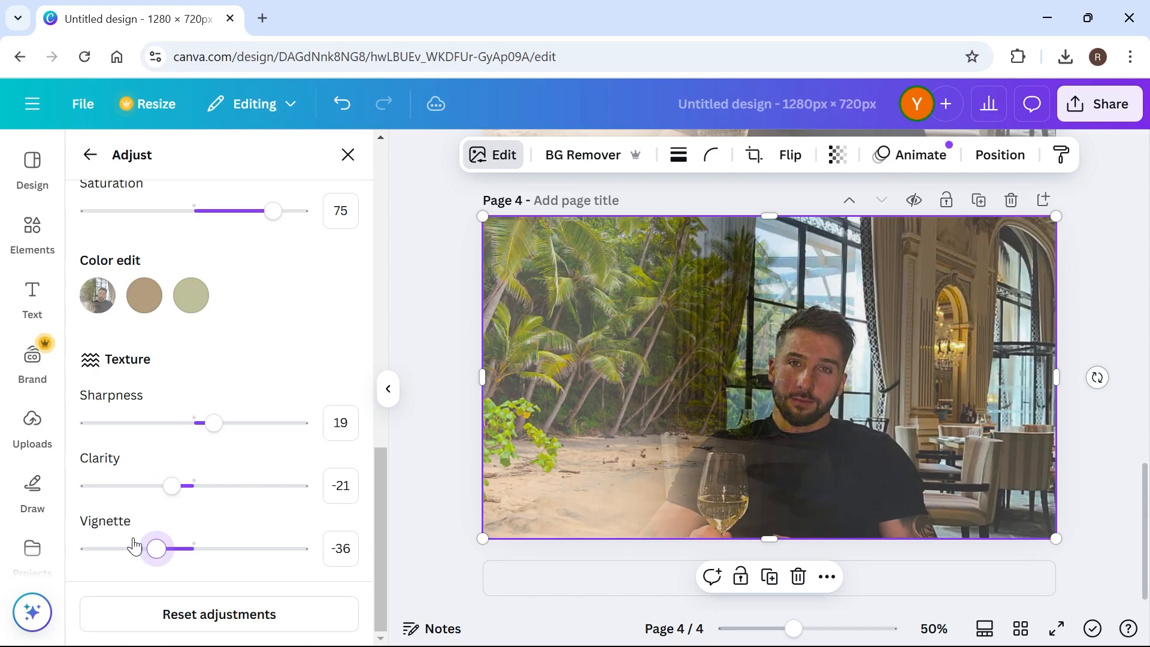
left_click_drag(153, 547, 210, 544)
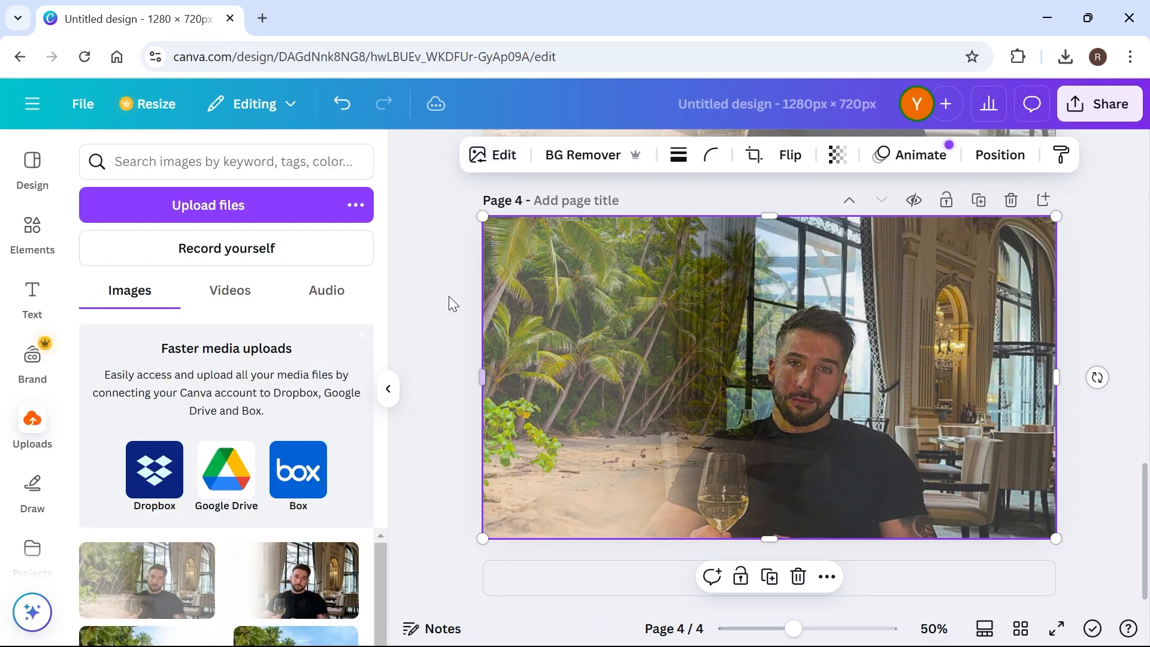
left_click(450, 297)
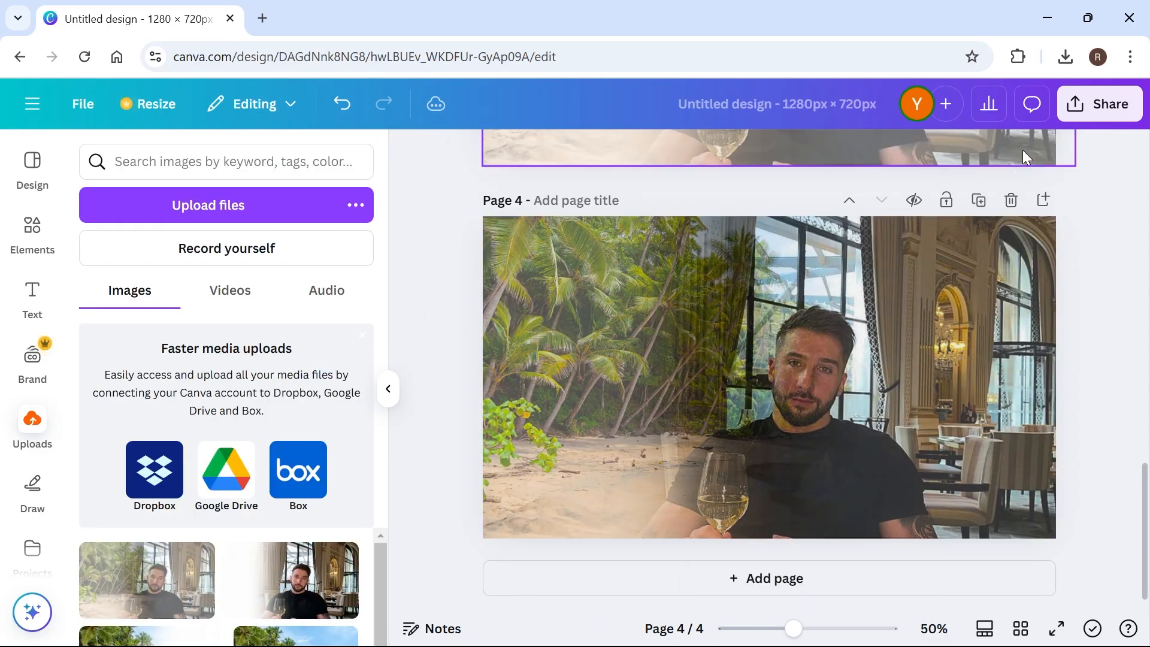
Download only page 4 of the design as a PNG.
left_click(1091, 105)
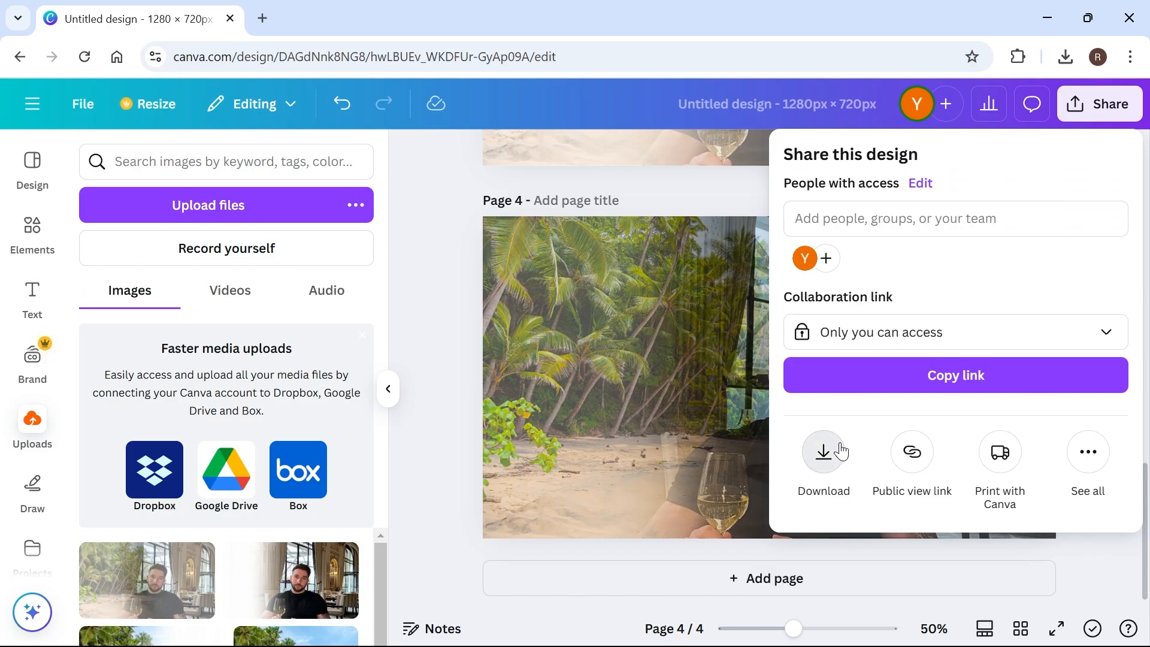
left_click(824, 453)
scroll(842, 398, "down", 1)
left_click(842, 393)
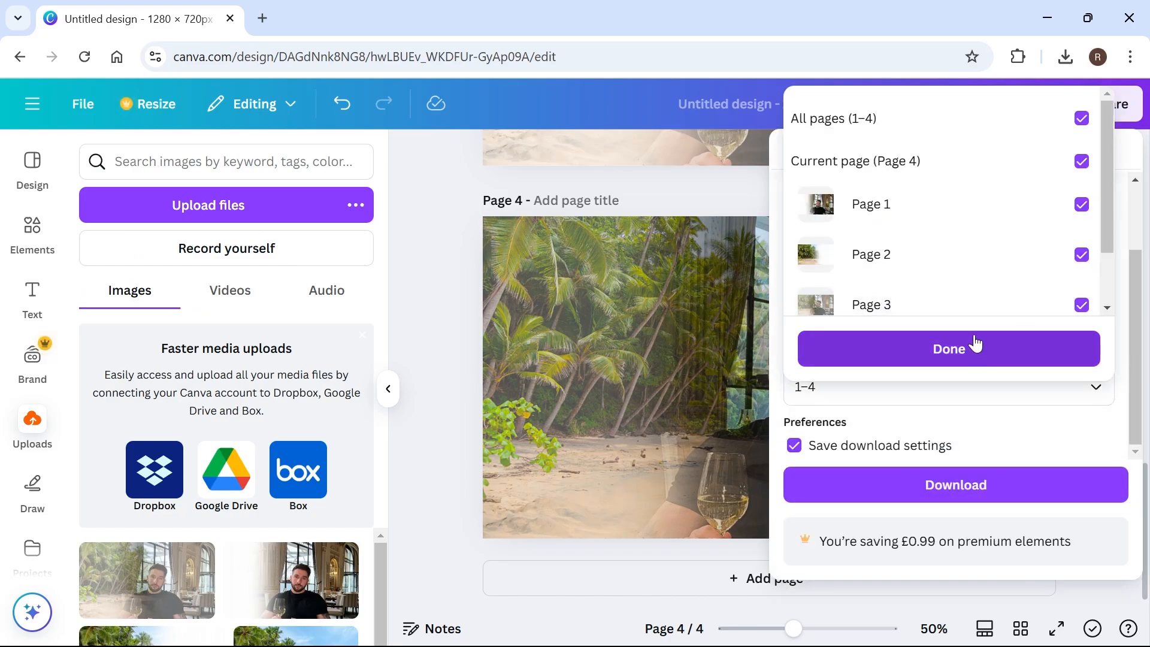
left_click(1081, 203)
left_click(1081, 255)
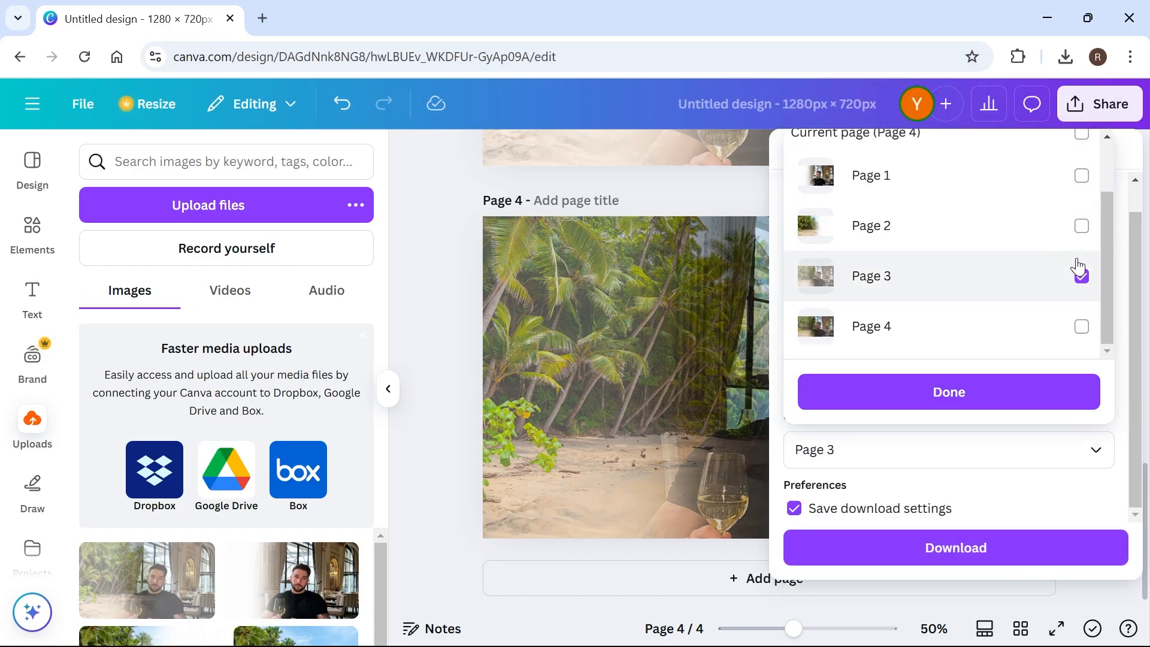
left_click(1082, 275)
left_click(1081, 327)
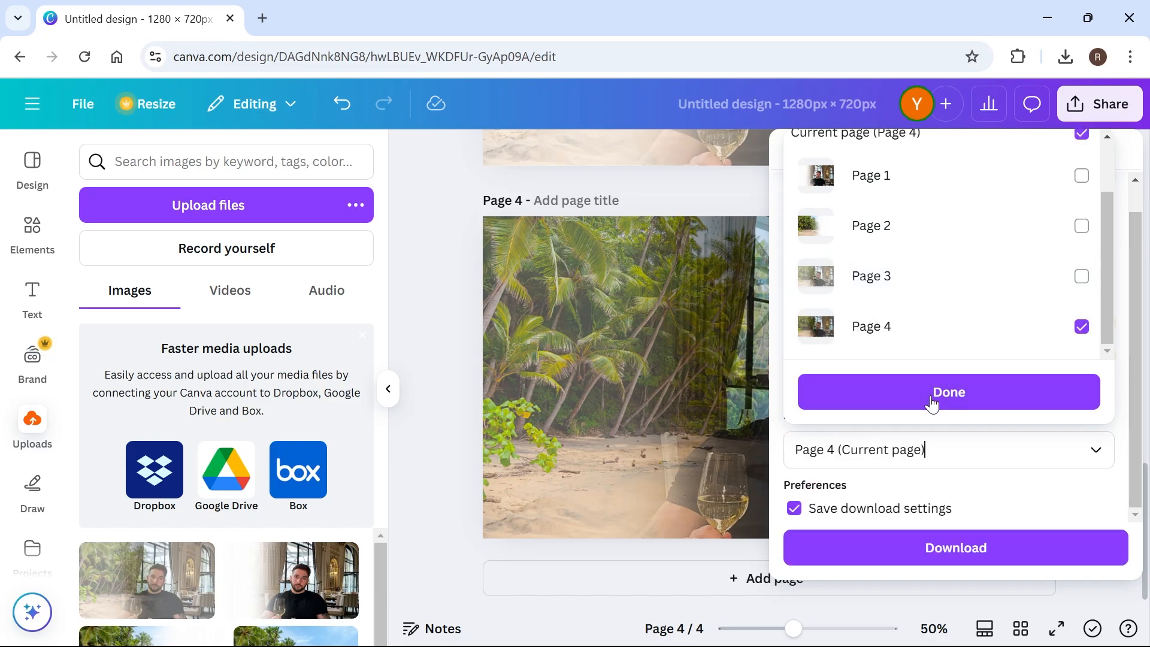
left_click(933, 402)
left_click(870, 541)
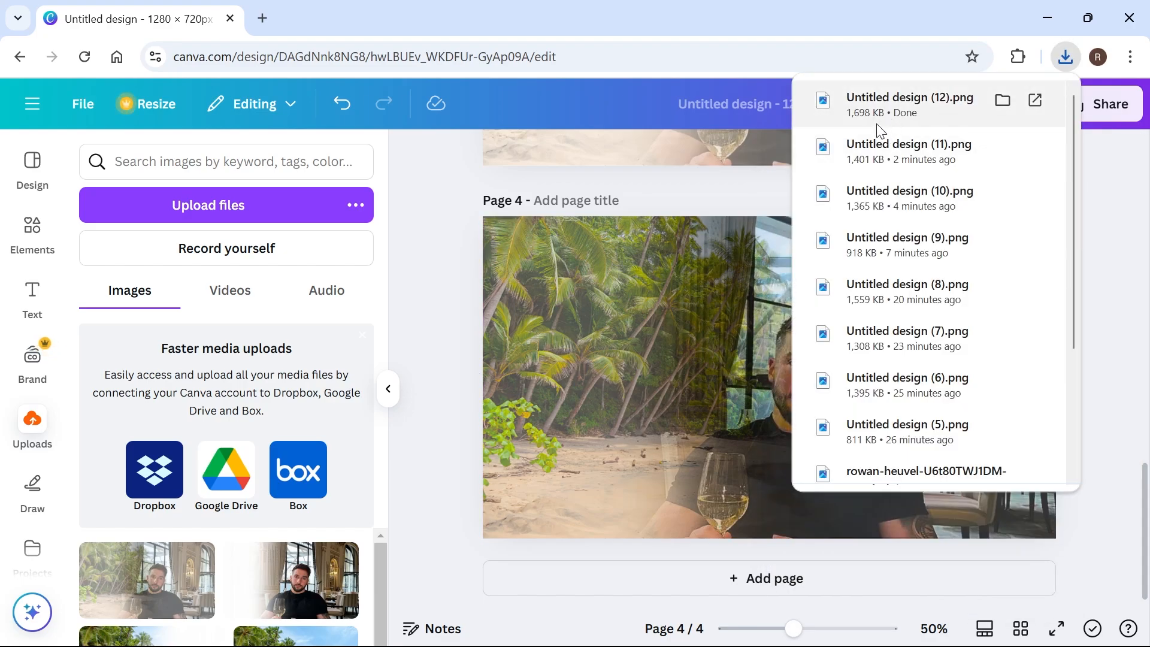